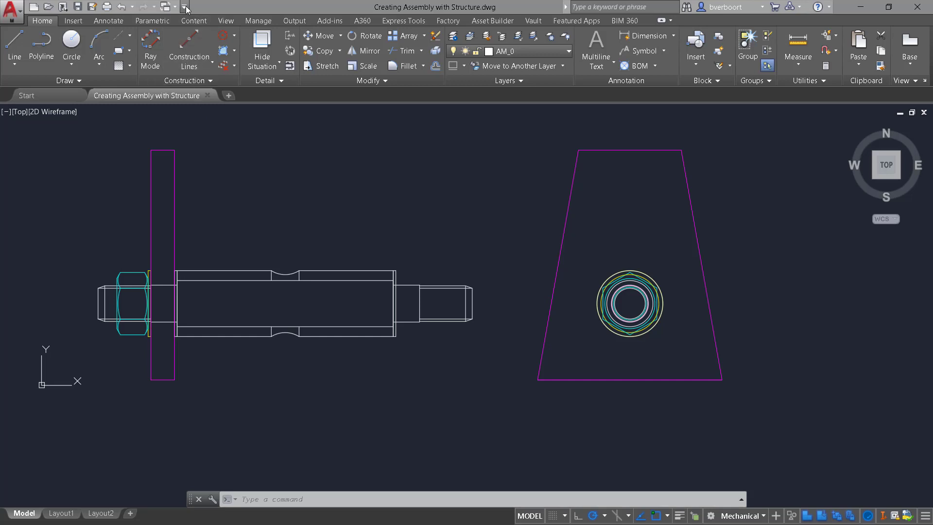
Step: Add the Workspace control to the Quick Access Toolbar and switch to the Structure workspace
{"action": "left_click", "coordinate": [185, 7]}
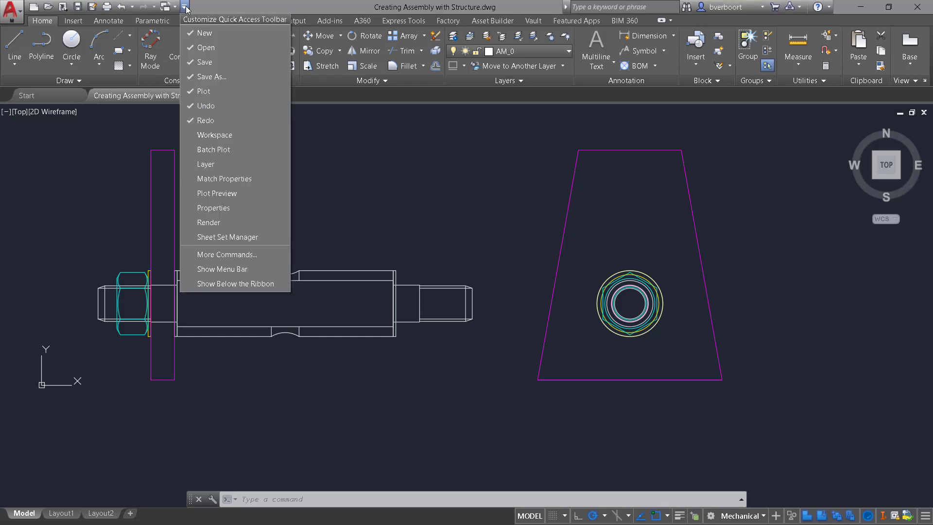
{"action": "left_click", "coordinate": [214, 134]}
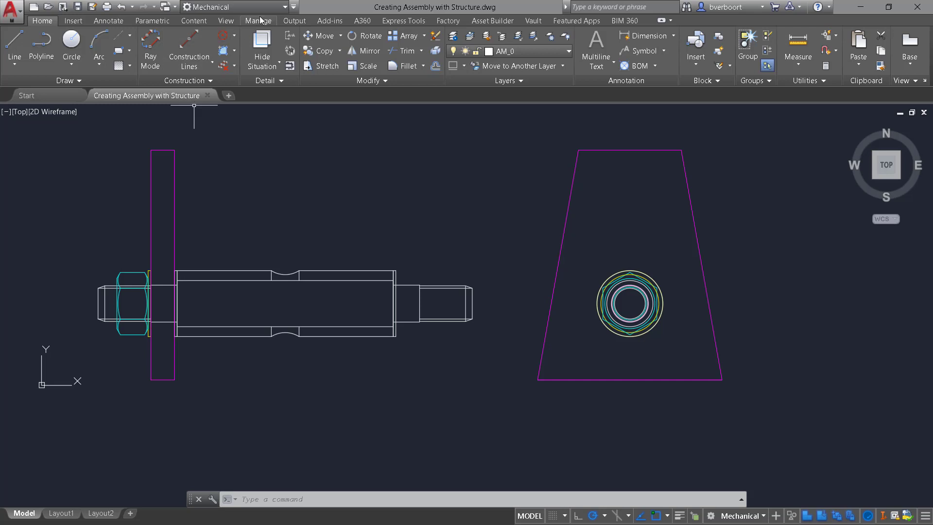
{"action": "left_click", "coordinate": [285, 7]}
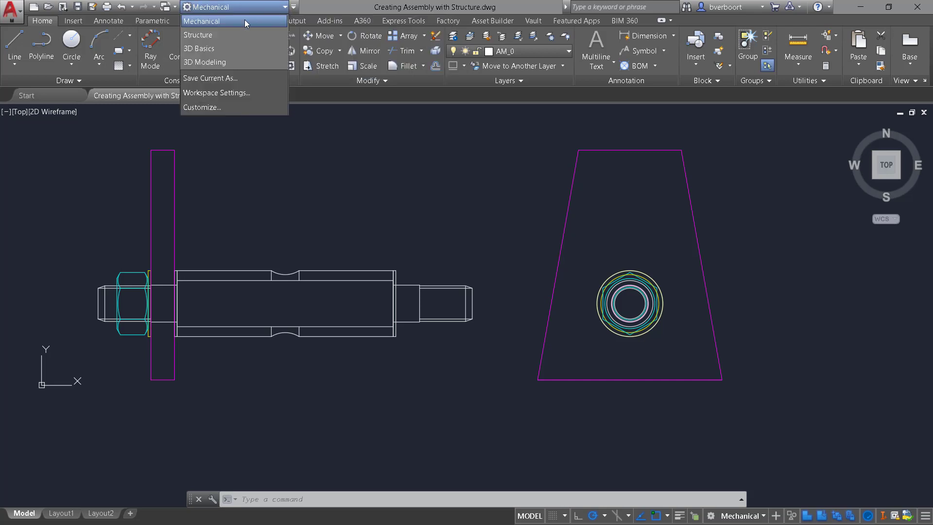
{"action": "left_click", "coordinate": [214, 34]}
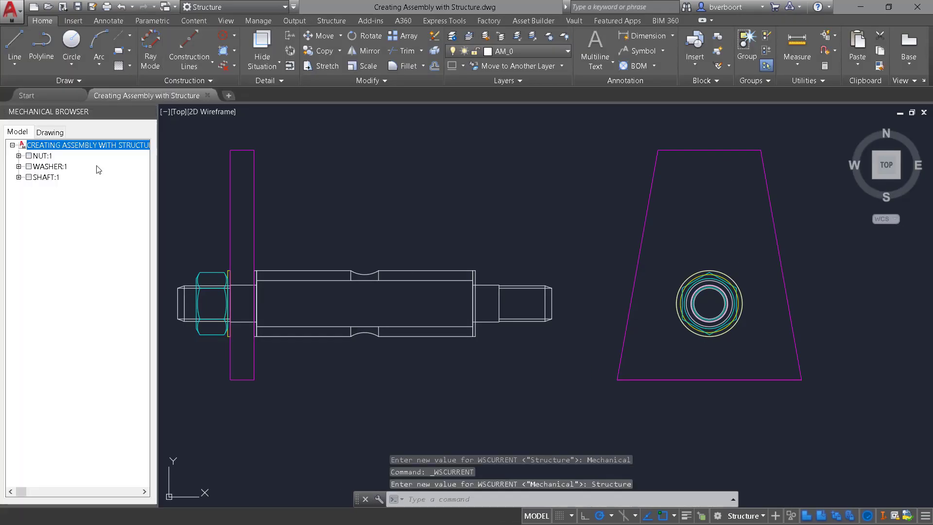
Step: Browse NUT:1, WASHER:1 and SHAFT:1, then expand NUT:1 to show its SIDE and FRONT views
{"action": "left_click", "coordinate": [43, 156]}
{"action": "left_click", "coordinate": [47, 166]}
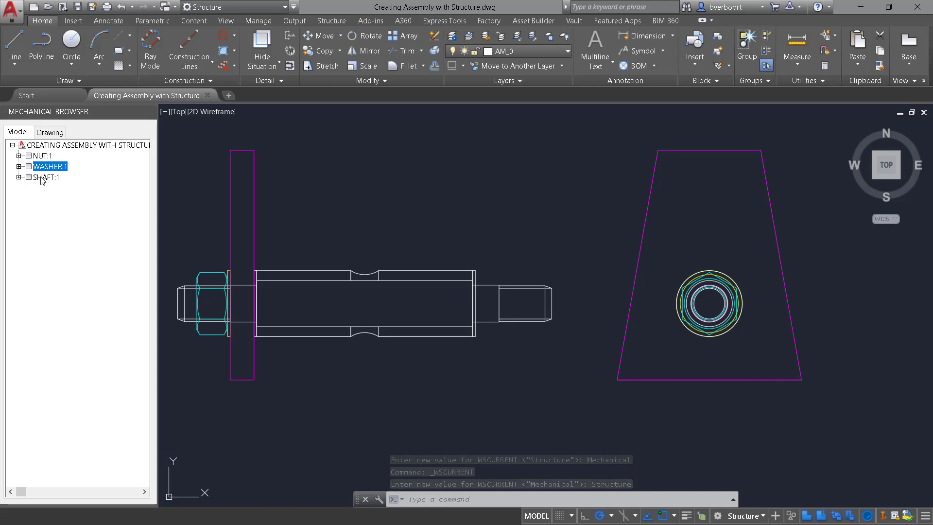
{"action": "left_click", "coordinate": [42, 178]}
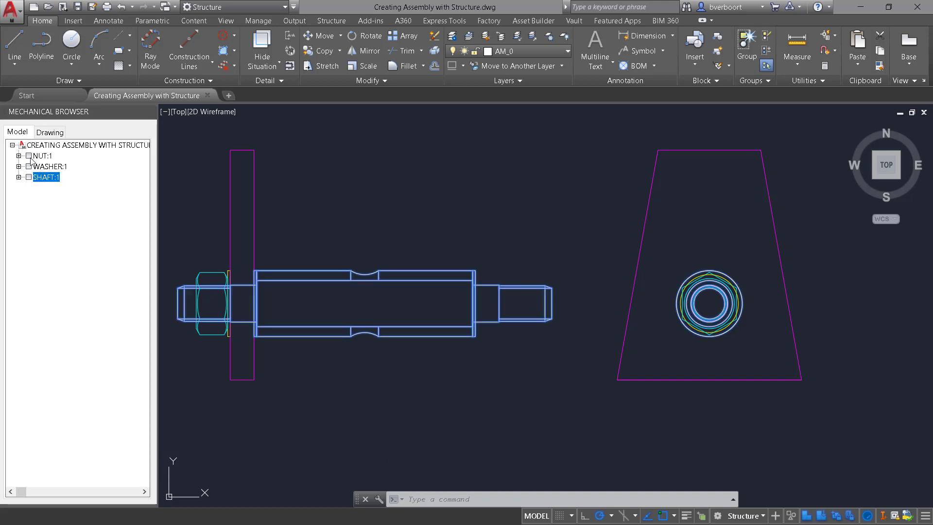
{"action": "left_click", "coordinate": [18, 156]}
{"action": "left_click", "coordinate": [45, 166]}
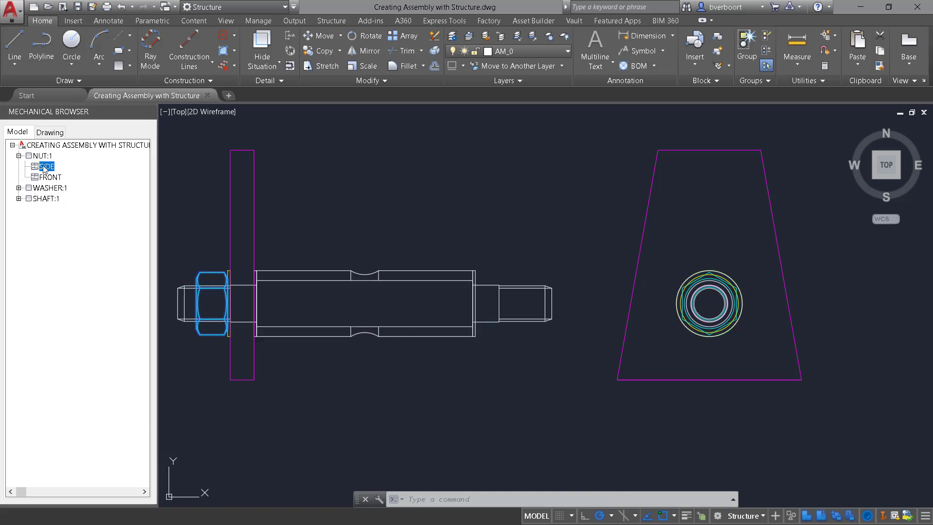
{"action": "left_click", "coordinate": [49, 177]}
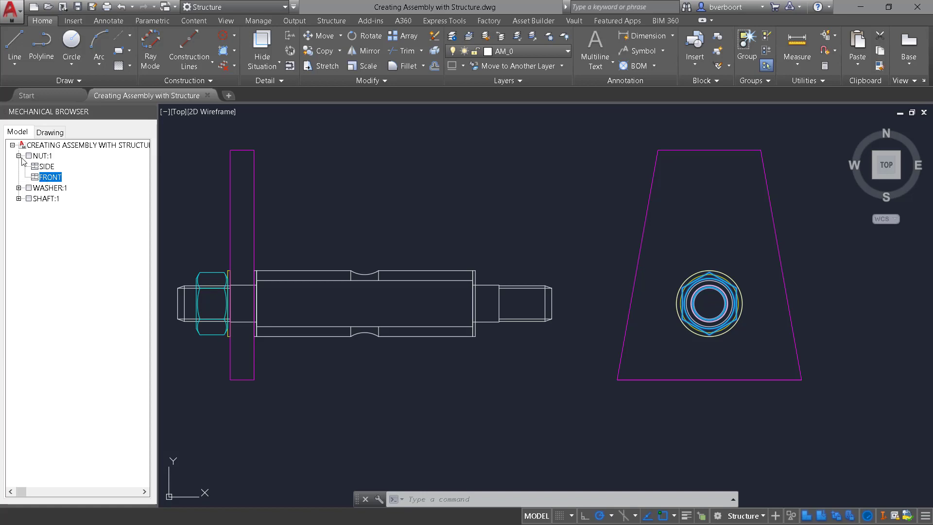
Step: Generate a BOM for the root assembly, review it, and cancel without keeping it
{"action": "right_click", "coordinate": [61, 146]}
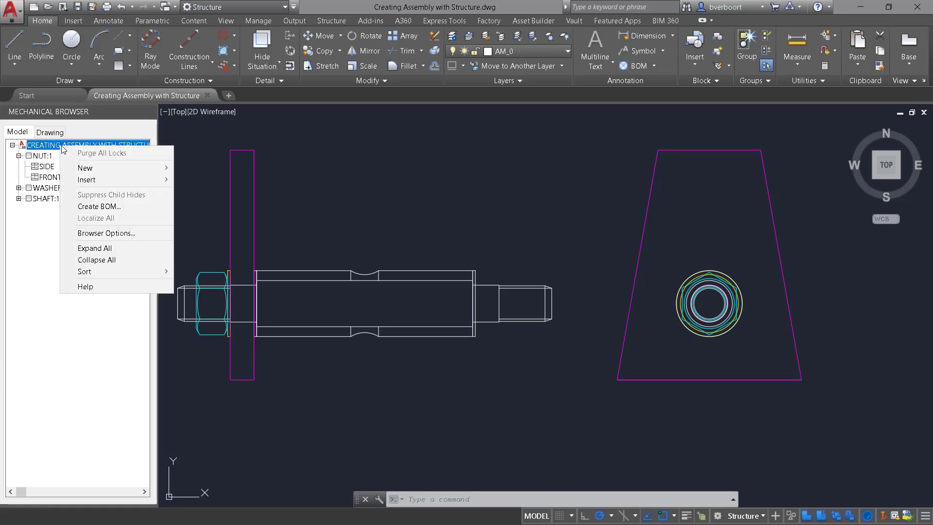
{"action": "left_click", "coordinate": [100, 207]}
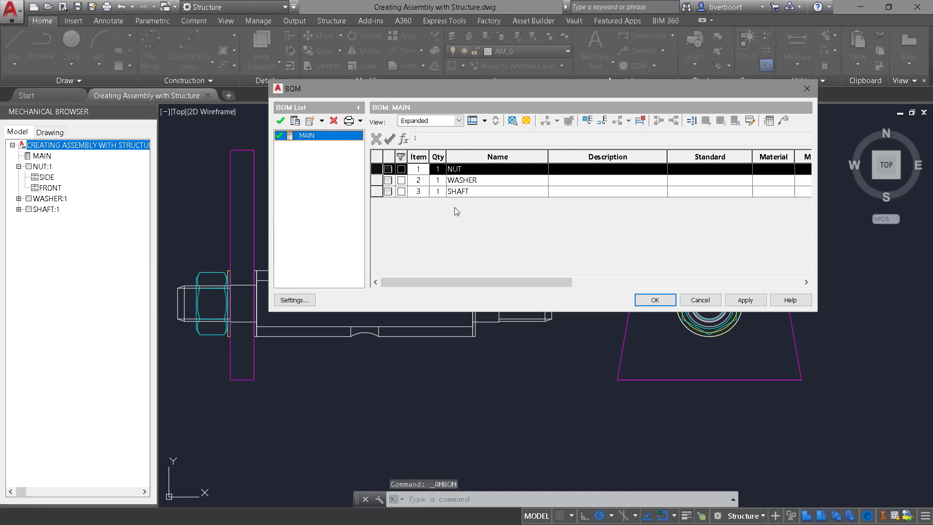
{"action": "left_click", "coordinate": [699, 300]}
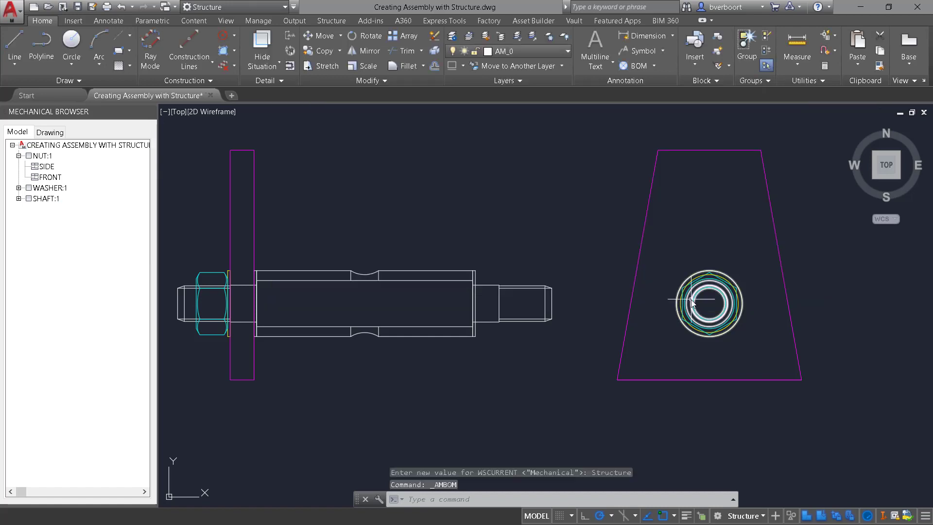
Step: Turn off visibility of the nut's SIDE and FRONT views
{"action": "left_click", "coordinate": [47, 167]}
{"action": "right_click", "coordinate": [47, 166]}
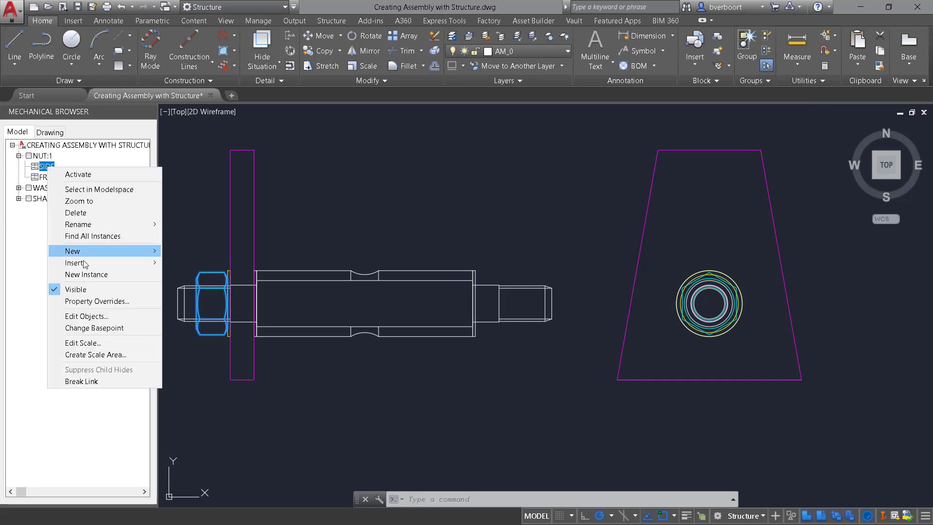
{"action": "left_click", "coordinate": [80, 290]}
{"action": "left_click", "coordinate": [48, 177]}
{"action": "right_click", "coordinate": [49, 177]}
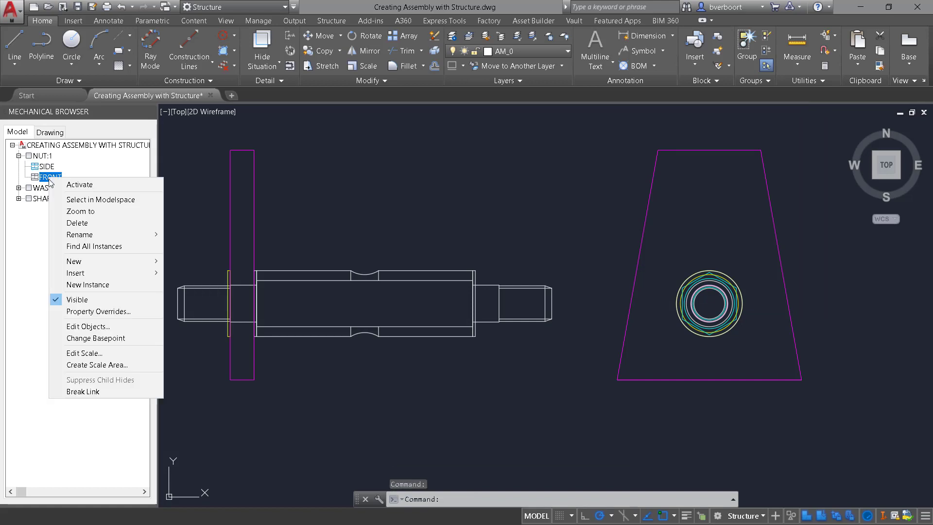
{"action": "left_click", "coordinate": [83, 300]}
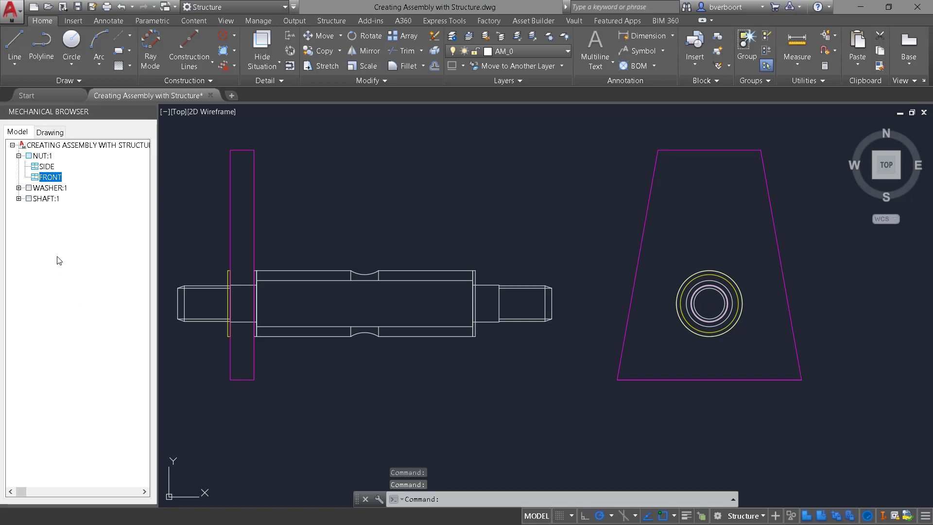
Step: Turn off visibility of WASHER:1 and SHAFT:1
{"action": "left_click", "coordinate": [43, 188]}
{"action": "right_click", "coordinate": [43, 189]}
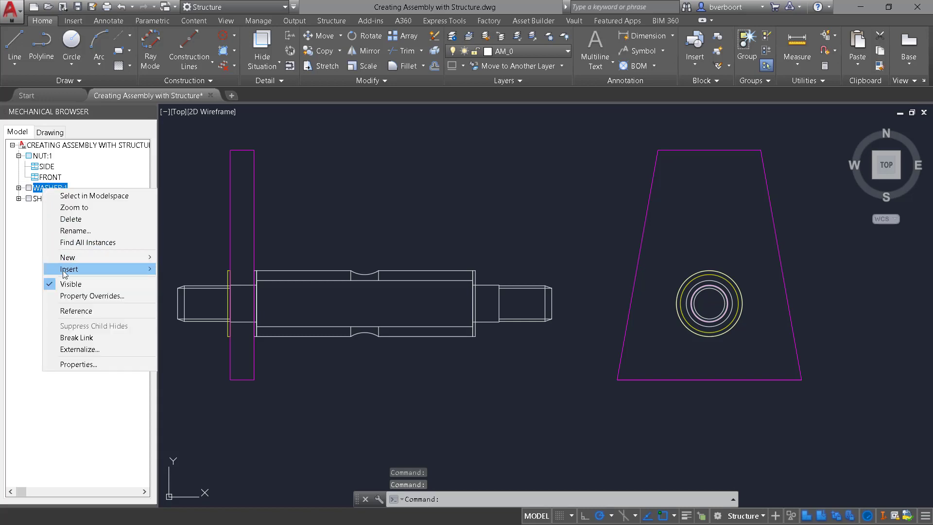
{"action": "left_click", "coordinate": [68, 284]}
{"action": "left_click", "coordinate": [45, 198]}
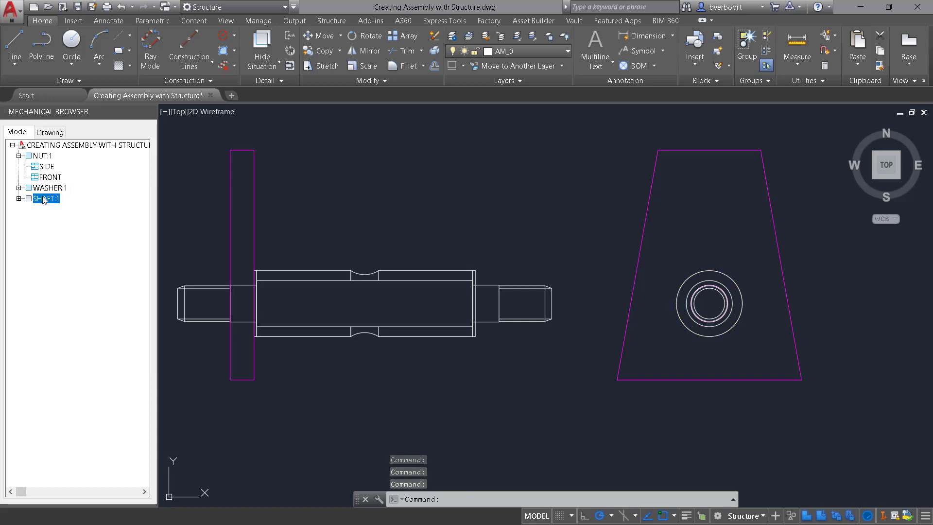
{"action": "right_click", "coordinate": [45, 198]}
{"action": "left_click", "coordinate": [74, 292]}
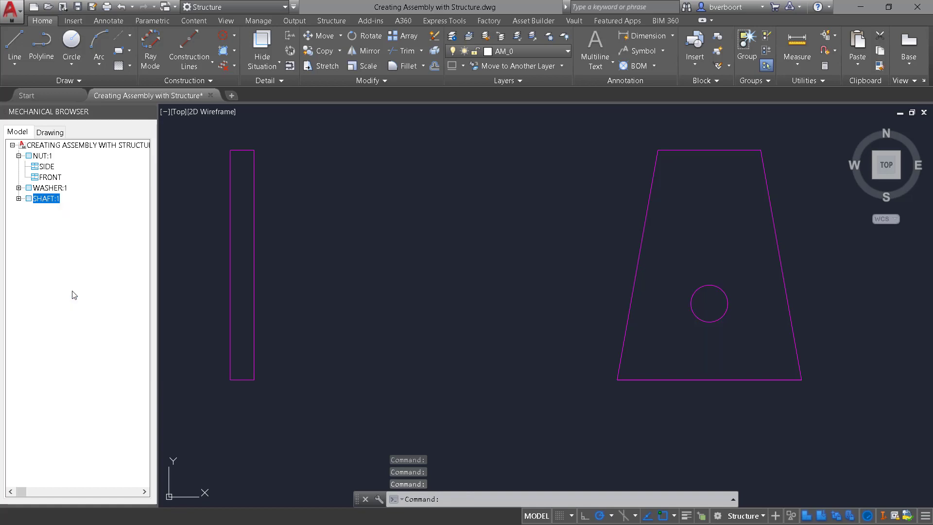
Step: Create component PLATE with a SIDE view from the narrow rectangle, based at its bottom-left corner
{"action": "right_click", "coordinate": [104, 223]}
{"action": "mouse_move", "coordinate": [137, 242]}
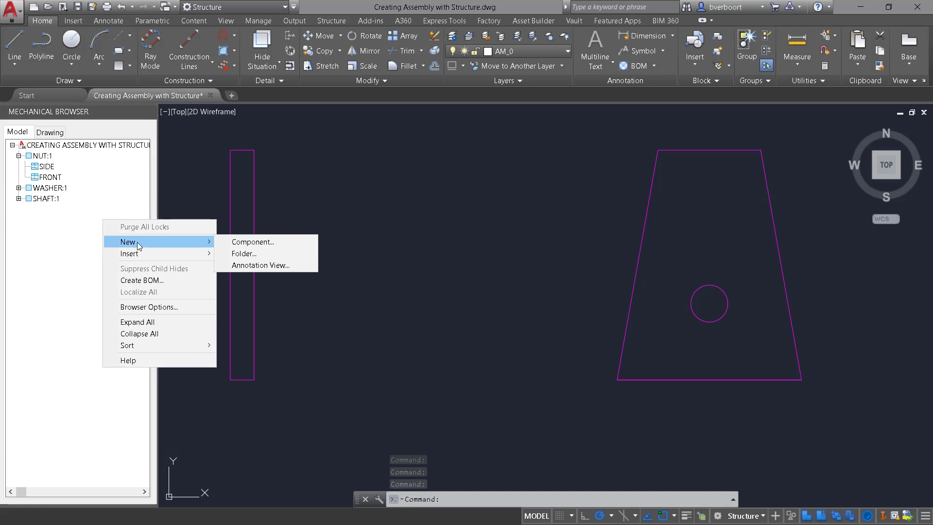
{"action": "left_click", "coordinate": [244, 243]}
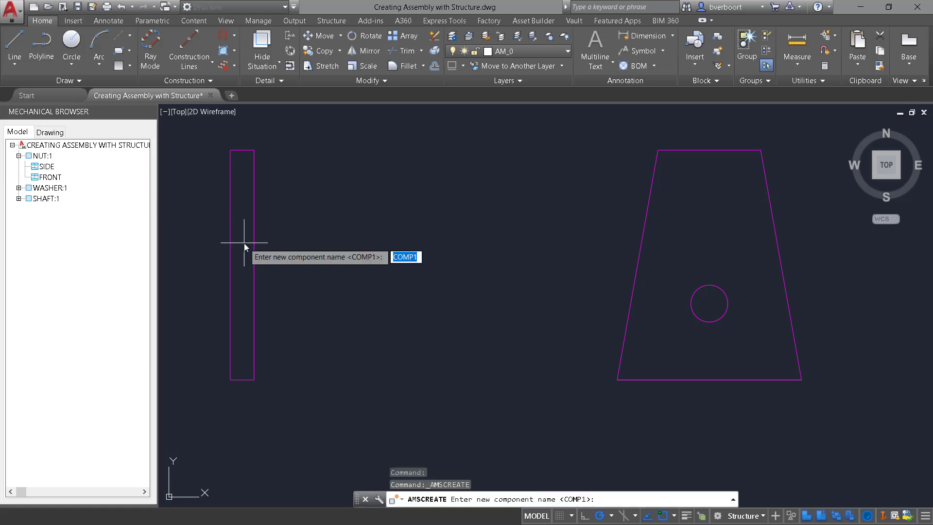
{"action": "type", "text": "PLATE"}
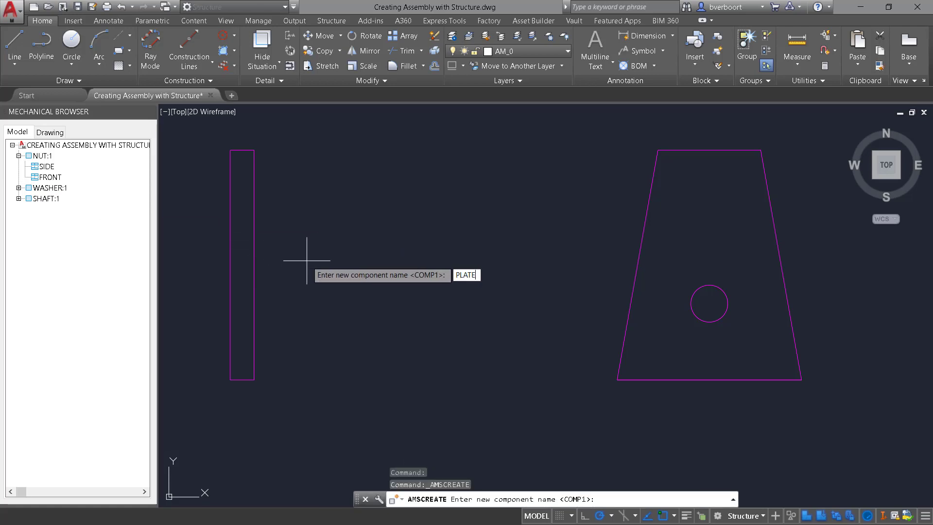
{"action": "key", "text": "Return"}
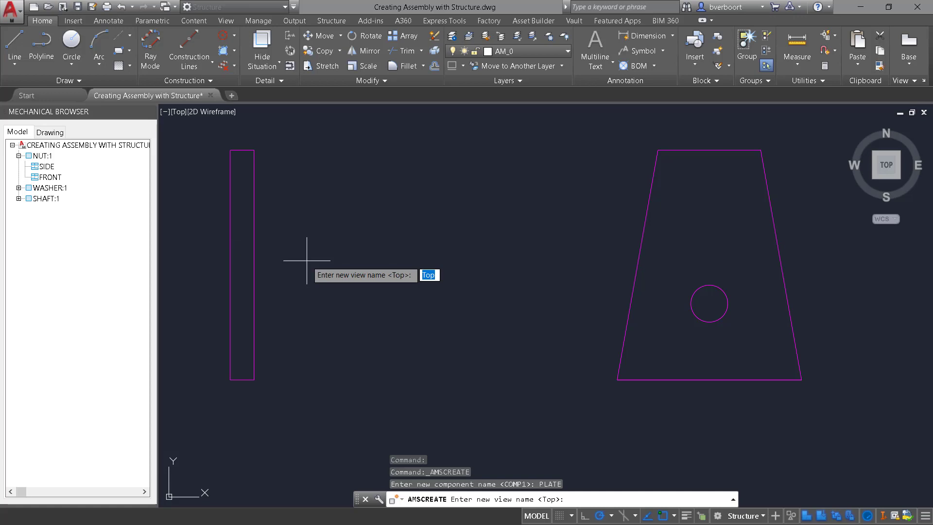
{"action": "key", "text": "Return"}
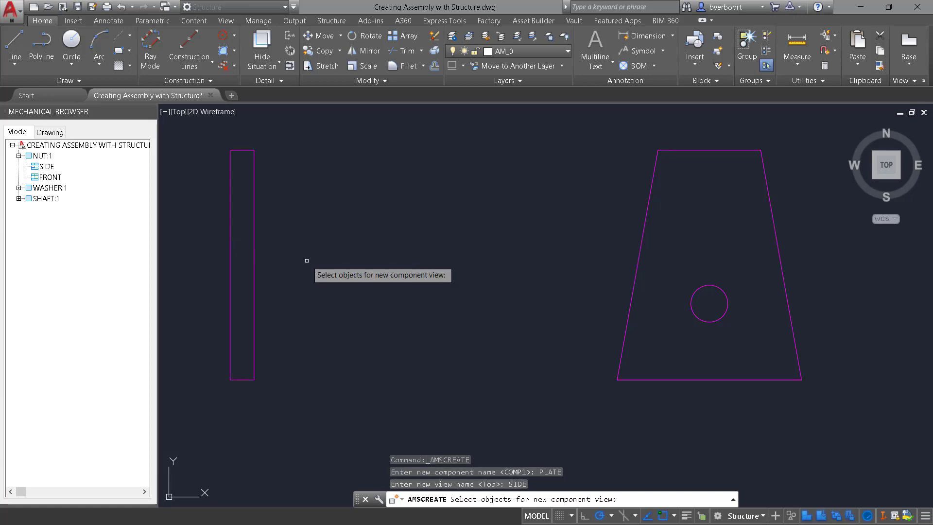
{"action": "left_click", "coordinate": [307, 396]}
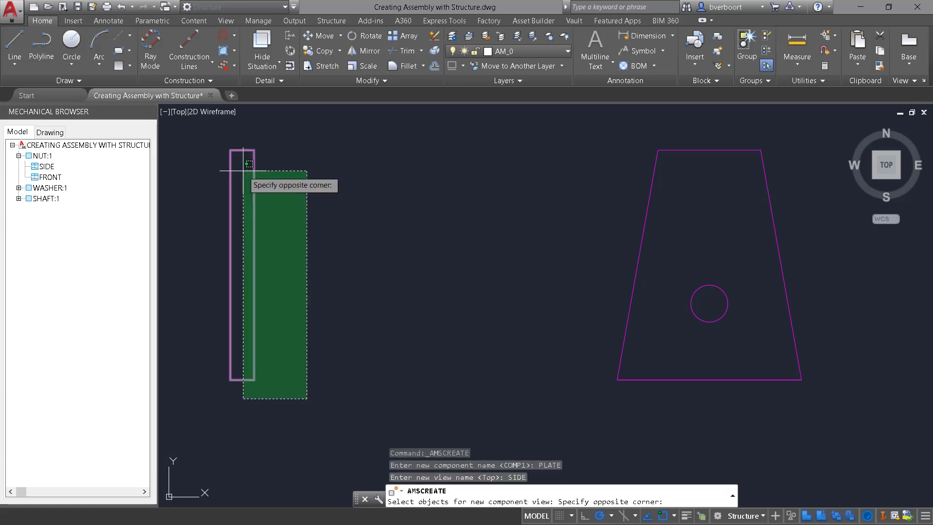
{"action": "left_click", "coordinate": [226, 147]}
{"action": "key", "text": "Return"}
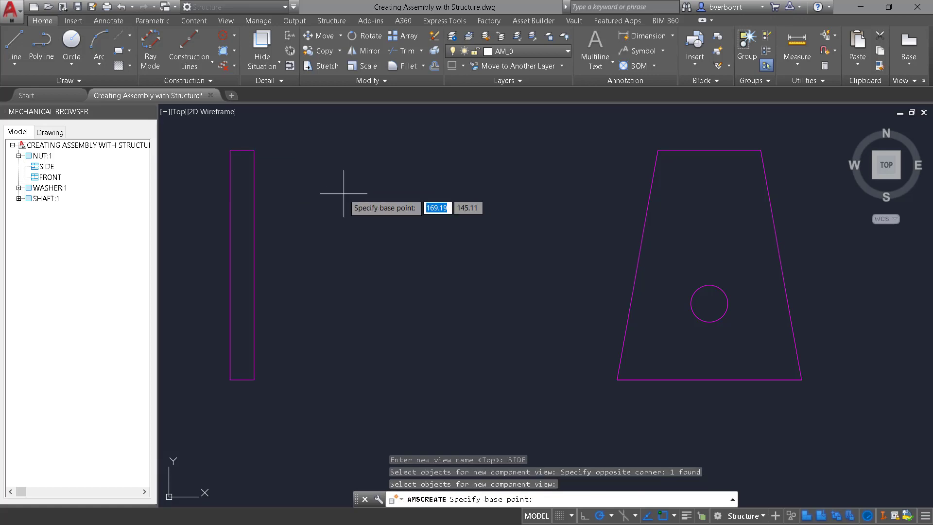
{"action": "left_click", "coordinate": [230, 379]}
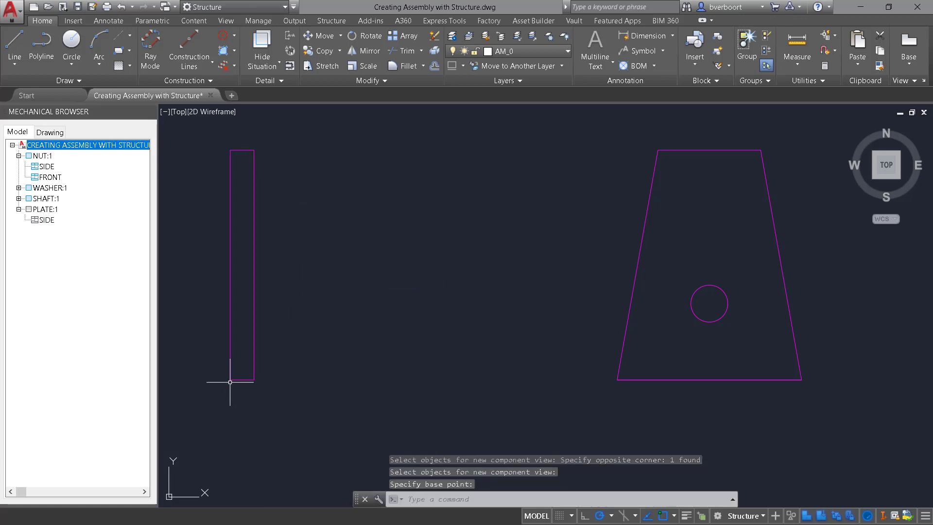
Step: Add a FRONT view to PLATE:1 from the trapezoid and hole, based at the bottom-edge midpoint
{"action": "left_click", "coordinate": [46, 209]}
{"action": "right_click", "coordinate": [44, 212]}
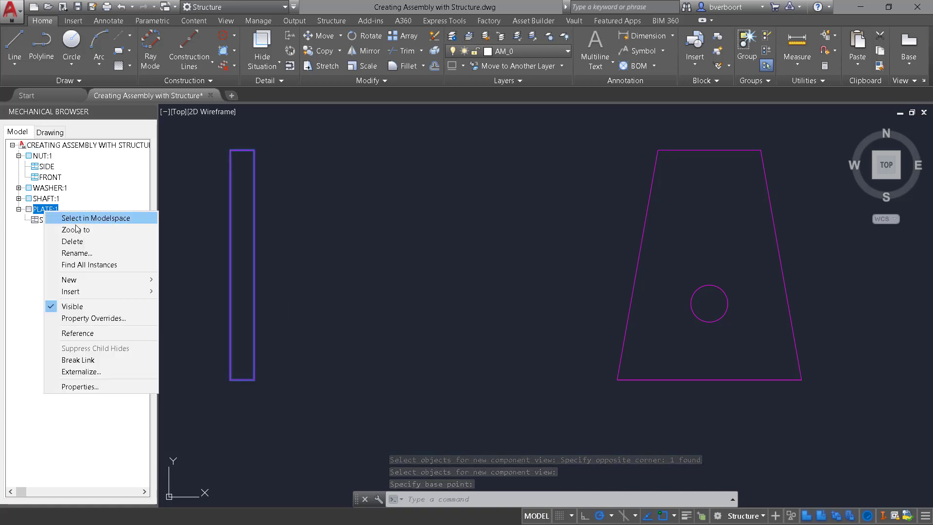
{"action": "mouse_move", "coordinate": [94, 281]}
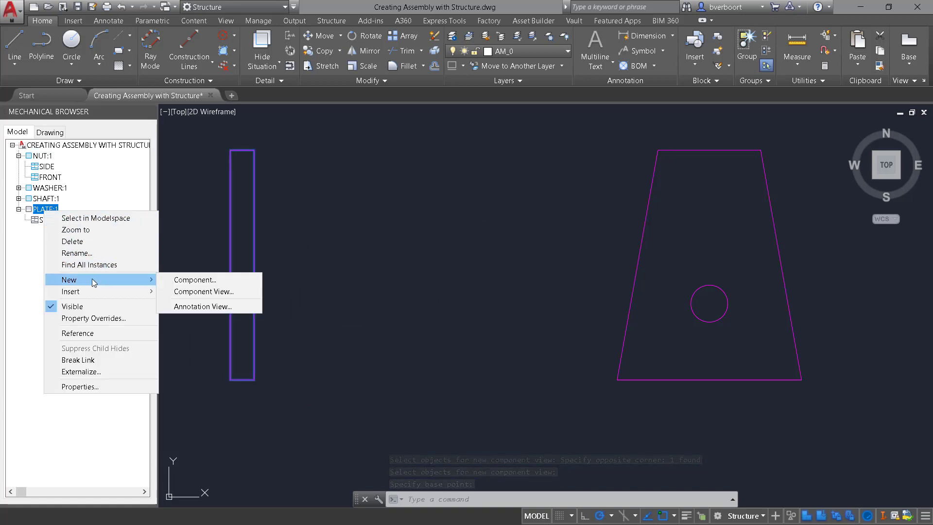
{"action": "left_click", "coordinate": [182, 291]}
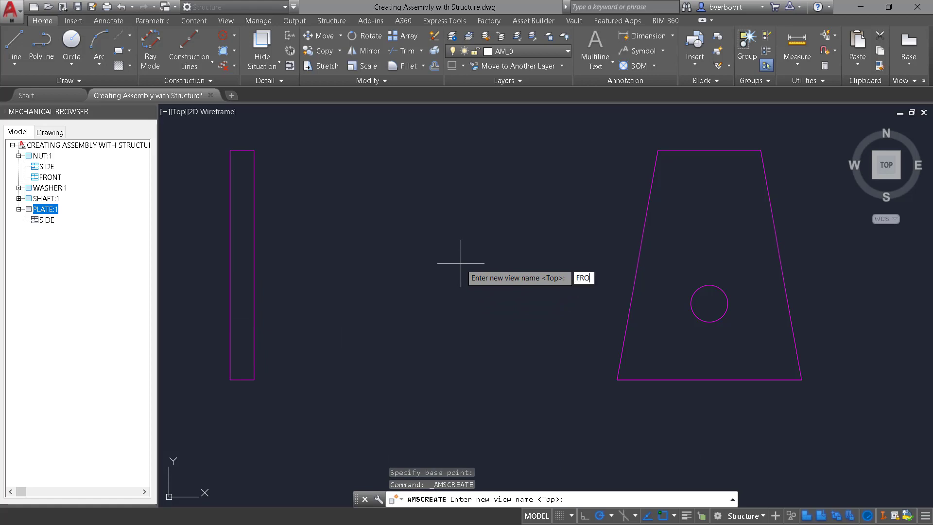
{"action": "key", "text": "Return"}
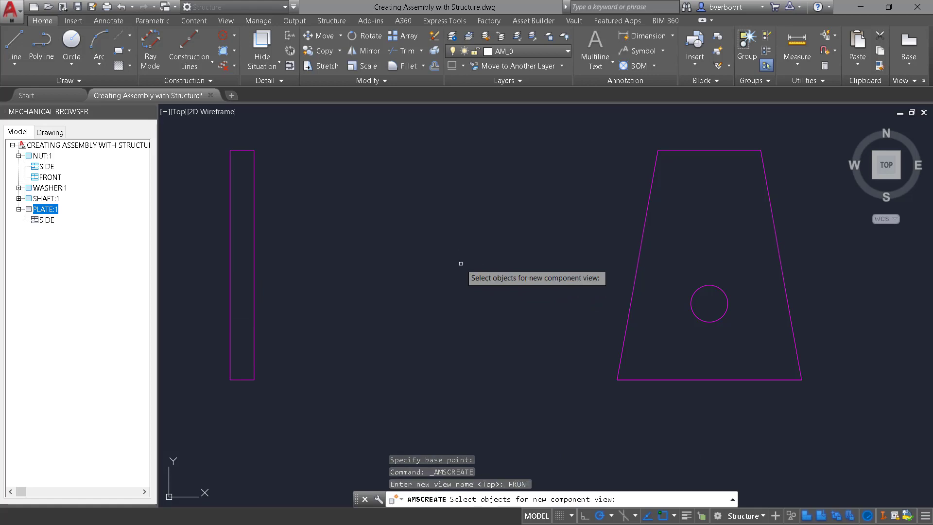
{"action": "left_click", "coordinate": [606, 418]}
{"action": "left_click", "coordinate": [811, 138]}
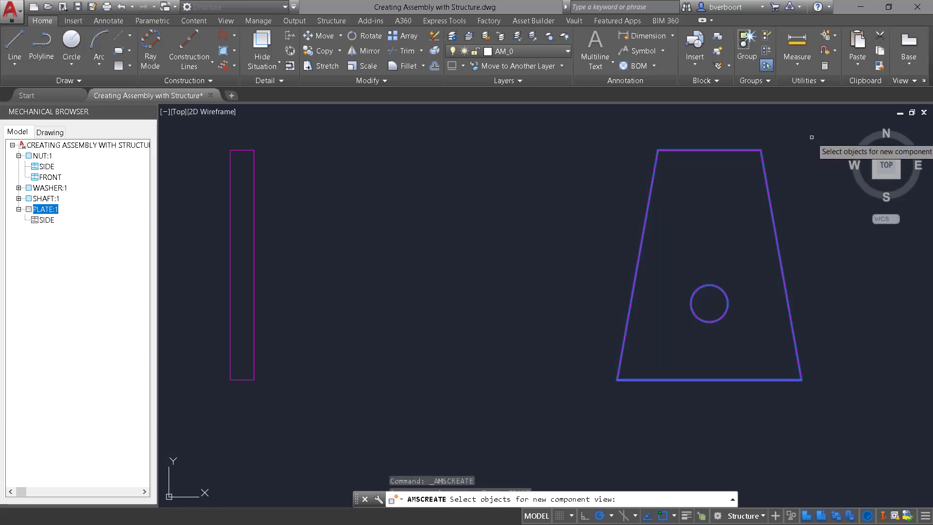
{"action": "key", "text": "Return"}
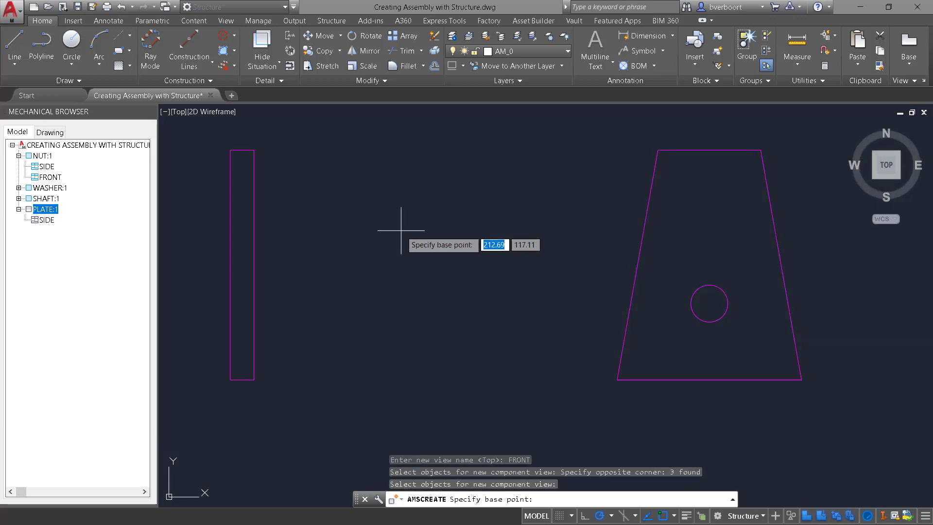
{"action": "left_click", "coordinate": [700, 380]}
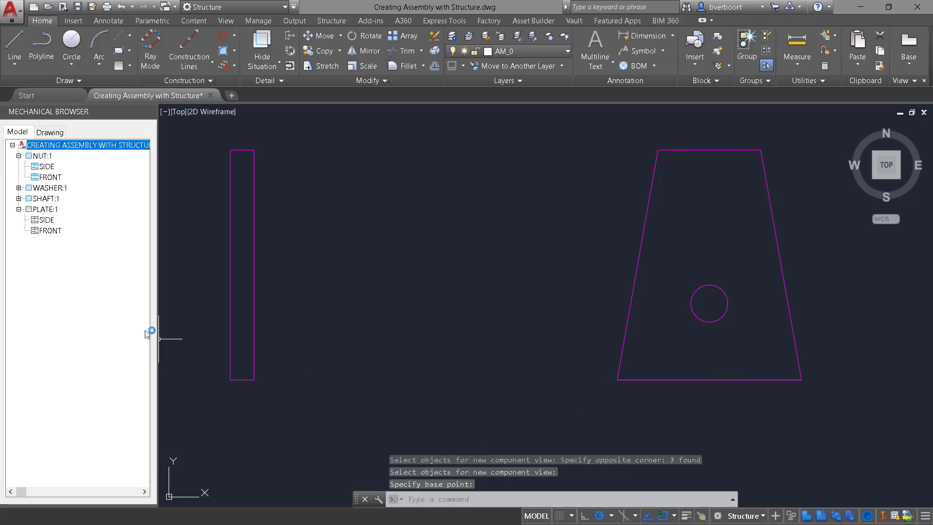
Step: Make SHAFT:1, WASHER:1 and NUT:1 visible again
{"action": "left_click", "coordinate": [46, 198]}
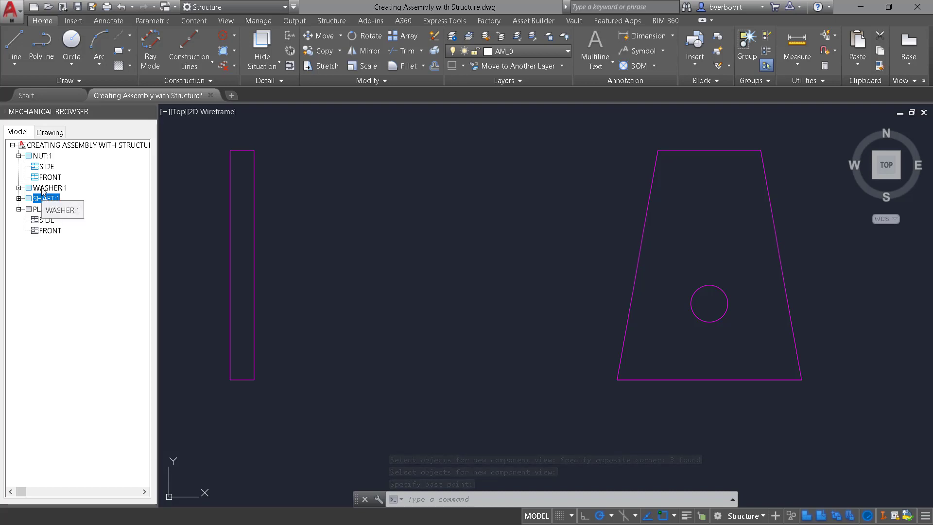
{"action": "left_click", "coordinate": [42, 189], "text": "ctrl"}
{"action": "right_click", "coordinate": [42, 189]}
{"action": "left_click", "coordinate": [71, 288]}
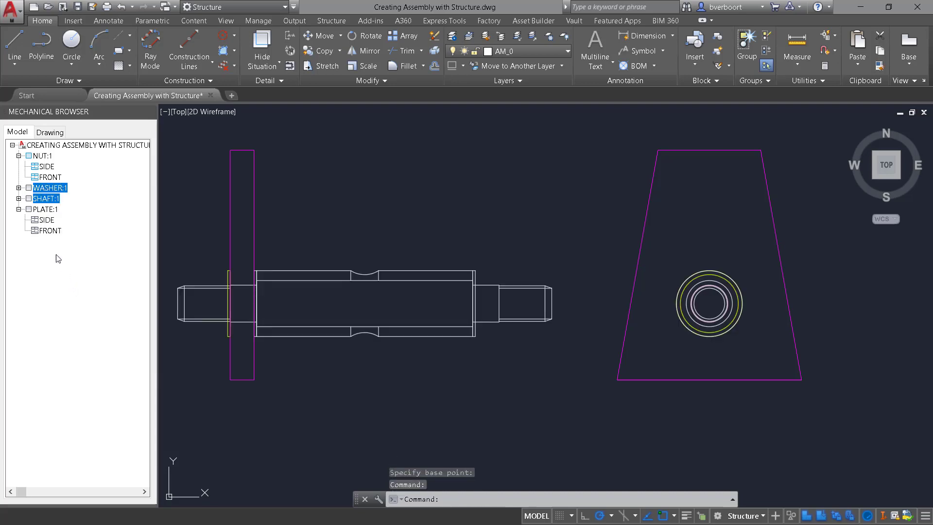
{"action": "right_click", "coordinate": [41, 158]}
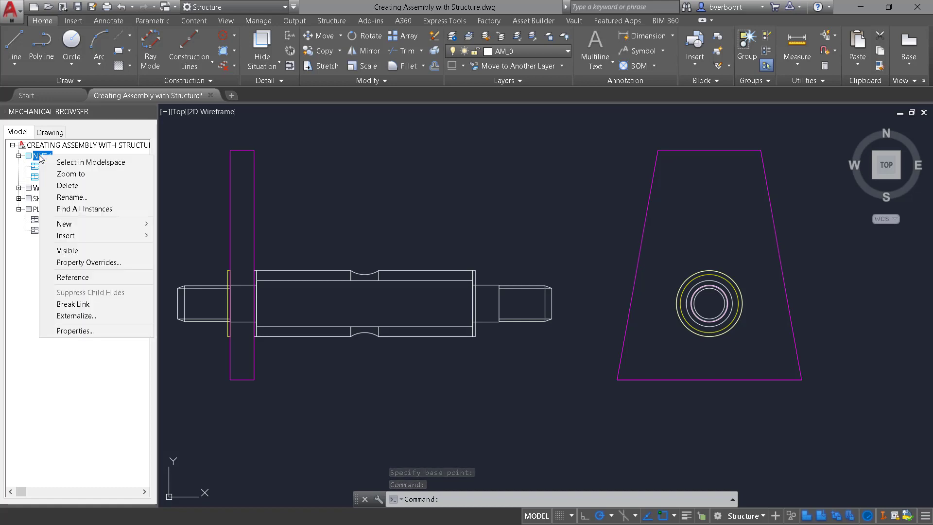
{"action": "left_click", "coordinate": [68, 251]}
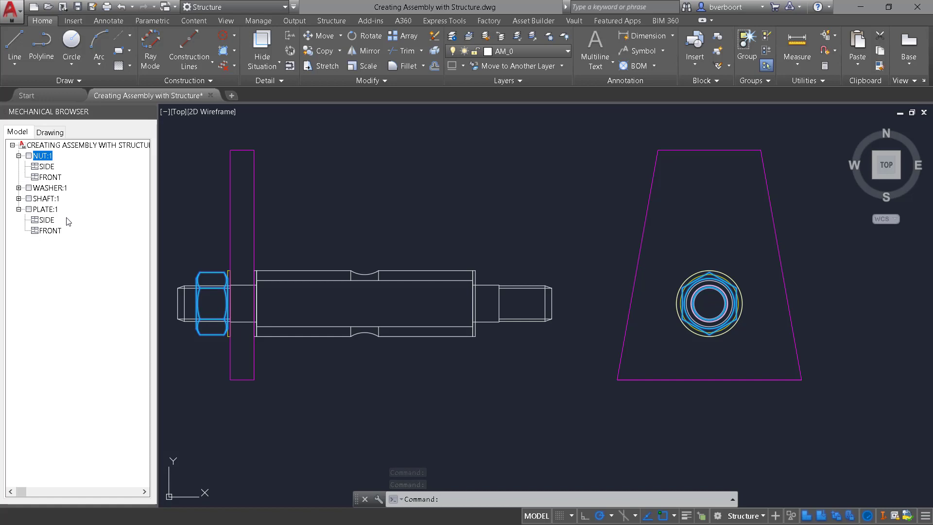
Step: Start Mirror and select the nut, plate and washer as the objects to mirror
{"action": "left_click", "coordinate": [46, 209]}
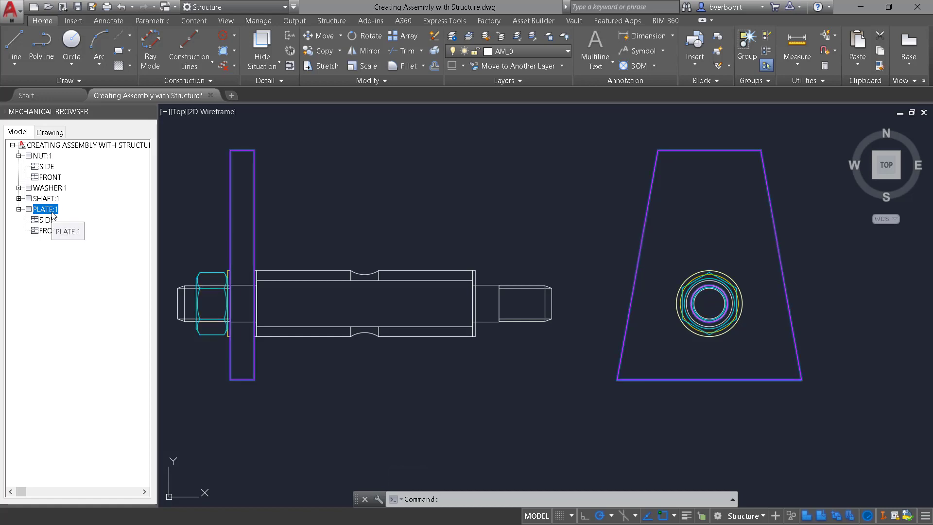
{"action": "left_click", "coordinate": [336, 177]}
{"action": "left_click", "coordinate": [364, 200]}
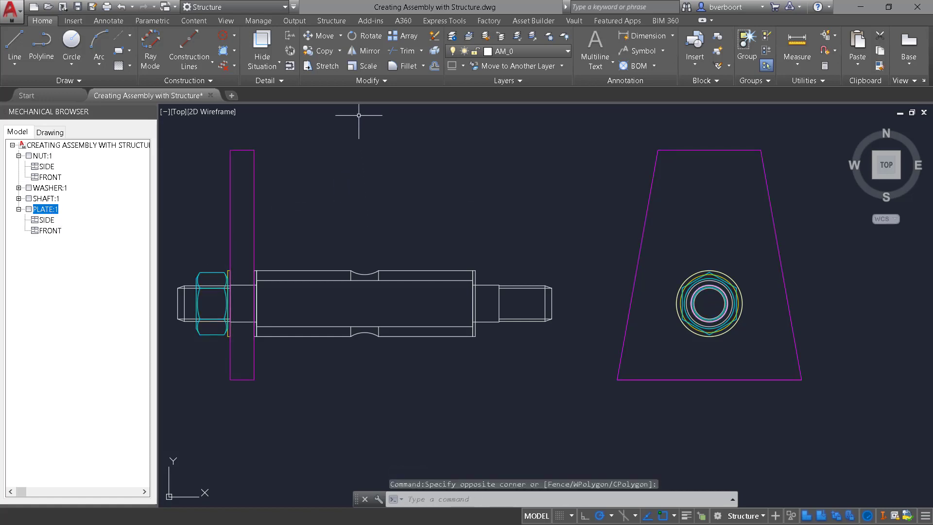
{"action": "left_click", "coordinate": [365, 51]}
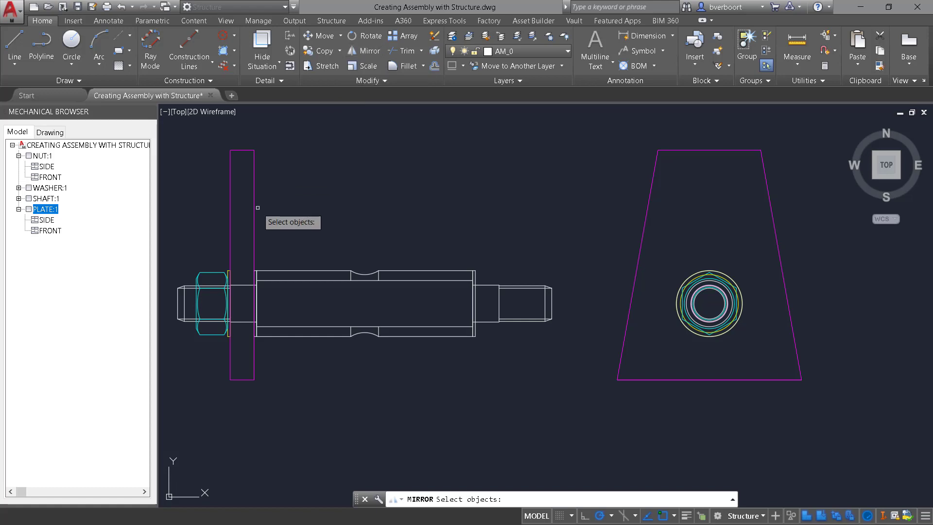
{"action": "left_click", "coordinate": [206, 275]}
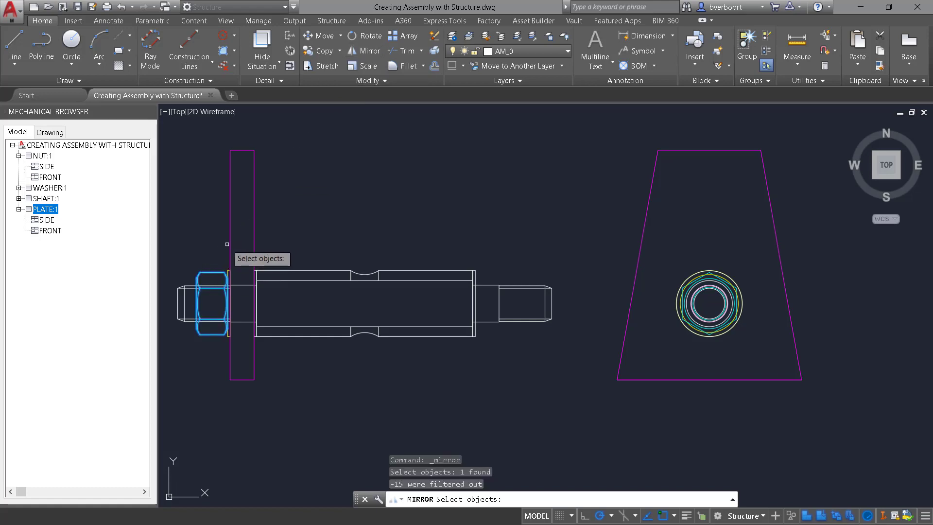
{"action": "left_click", "coordinate": [229, 256]}
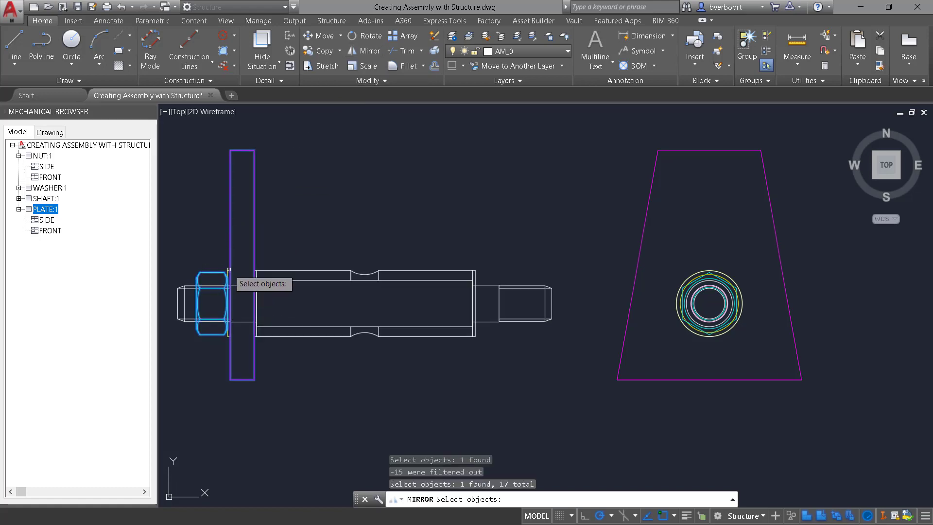
{"action": "left_click", "coordinate": [227, 275]}
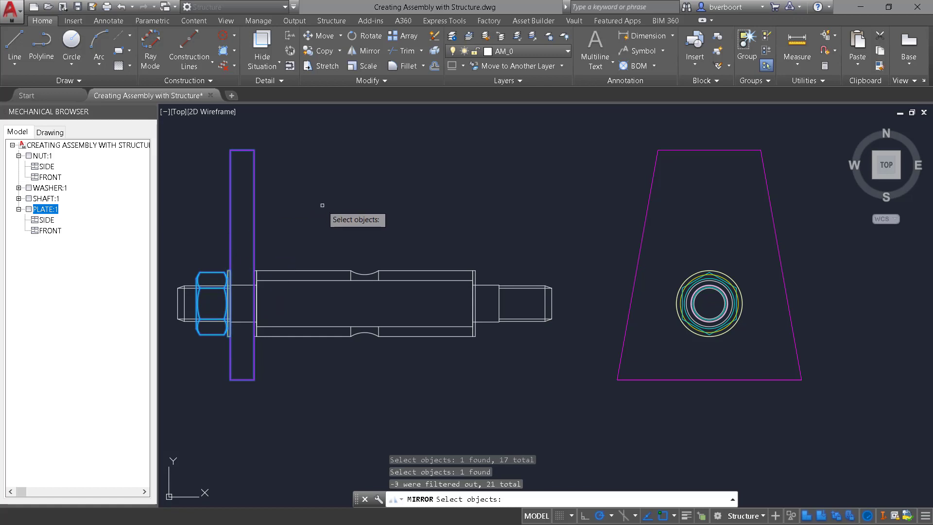
{"action": "key", "text": "Return"}
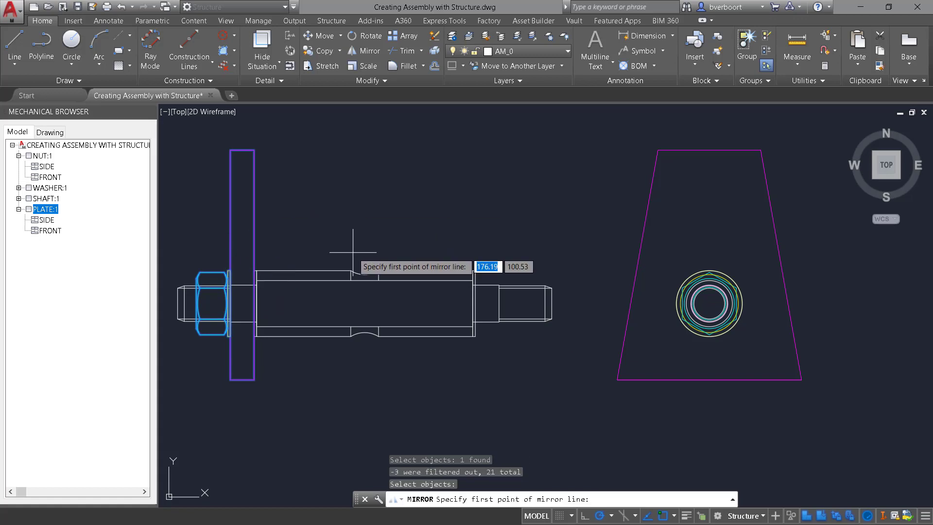
Step: Mirror them about a vertical line through the shaft groove, keep originals, and generate the BOM
{"action": "left_click", "coordinate": [364, 280]}
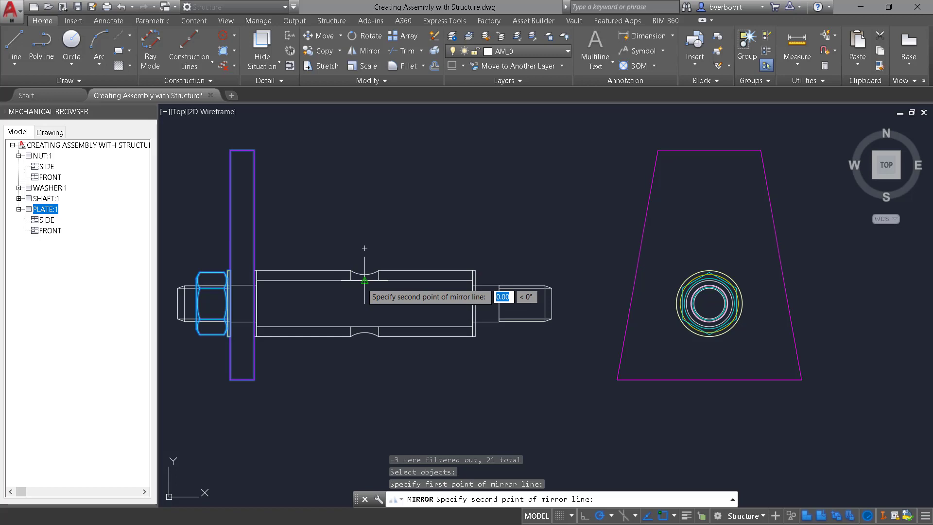
{"action": "left_click", "coordinate": [366, 324]}
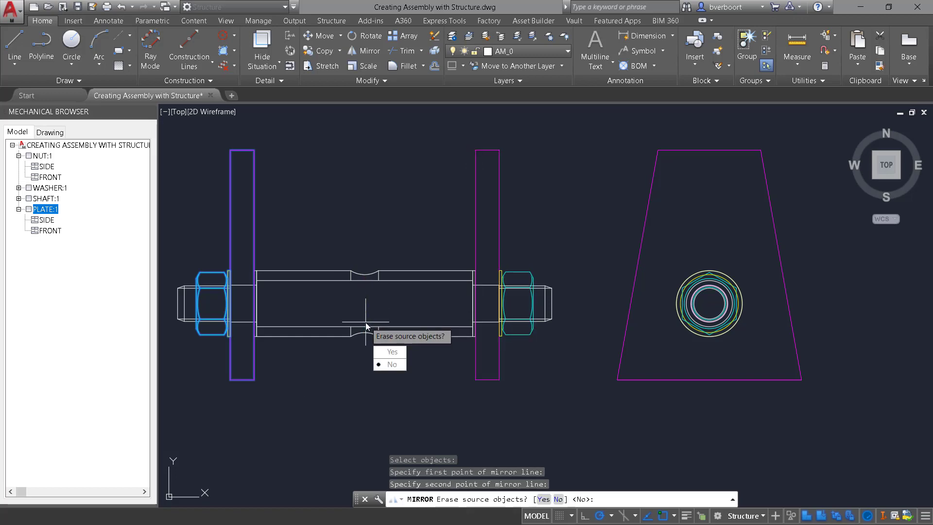
{"action": "right_click", "coordinate": [407, 205]}
{"action": "left_click", "coordinate": [432, 210]}
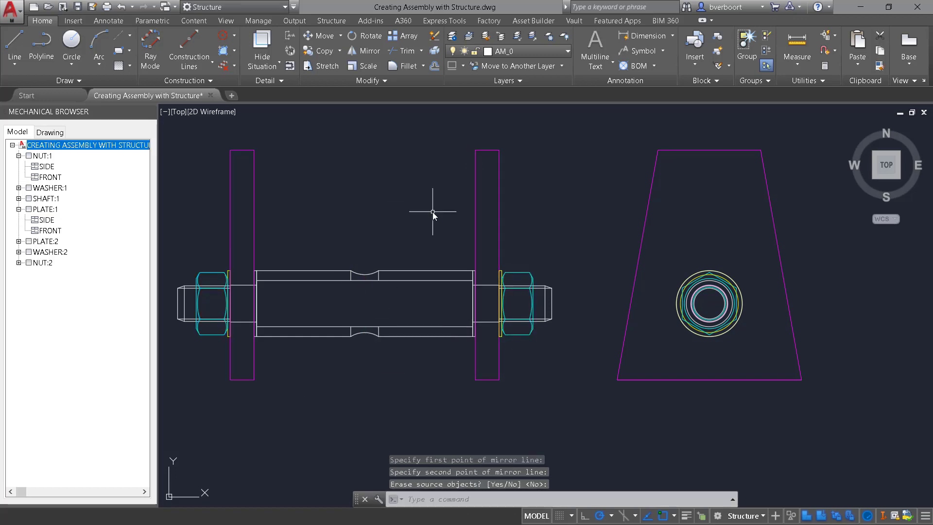
{"action": "right_click", "coordinate": [93, 148]}
{"action": "left_click", "coordinate": [122, 208]}
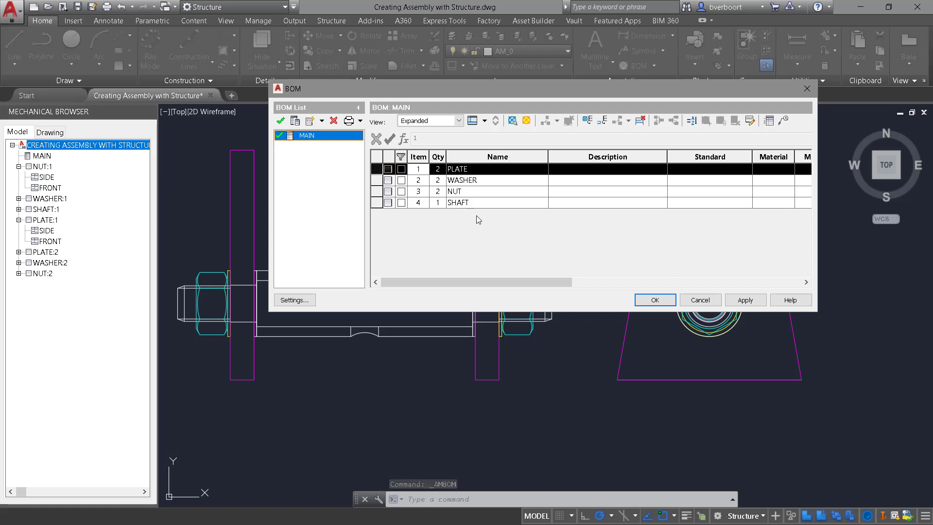
Step: Cancel the BOM showing two plates, washers and nuts, and frame the shaft assembly
{"action": "left_click", "coordinate": [702, 300]}
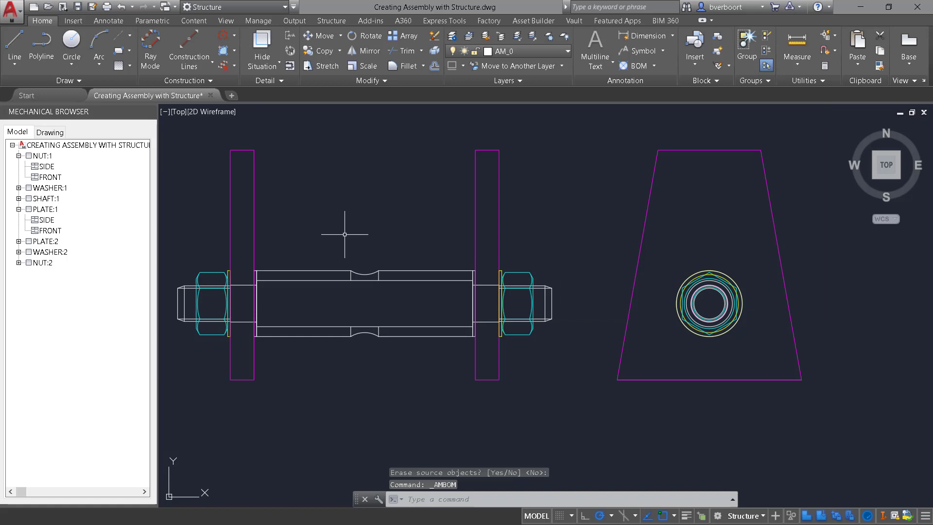
{"action": "scroll", "coordinate": [358, 246], "scroll_direction": "up", "scroll_amount": 2}
{"action": "middle_click_drag", "start_coordinate": [358, 245], "coordinate": [457, 232]}
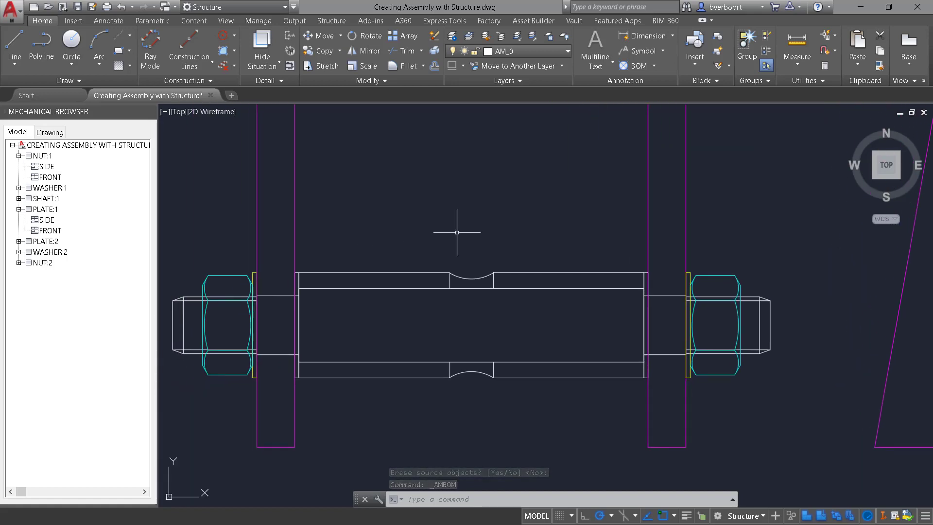
Step: Create a new hide situation with the left and right nuts as foreground parts
{"action": "left_click", "coordinate": [278, 64]}
{"action": "left_click", "coordinate": [275, 85]}
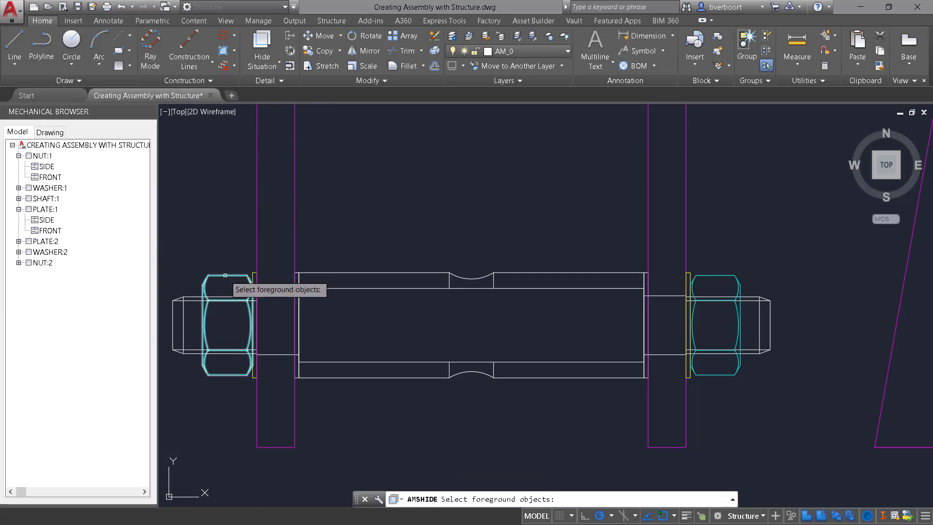
{"action": "left_click", "coordinate": [225, 275]}
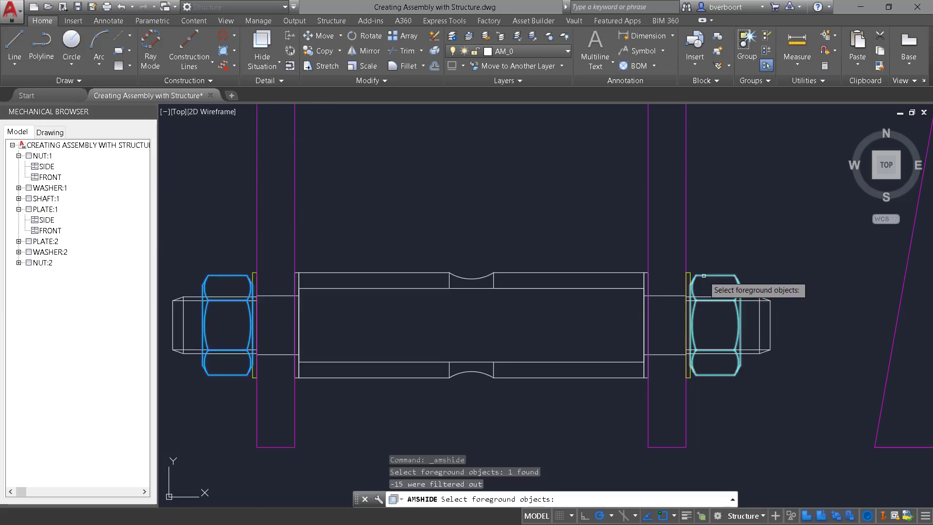
{"action": "left_click", "coordinate": [709, 275]}
{"action": "key", "text": "Return"}
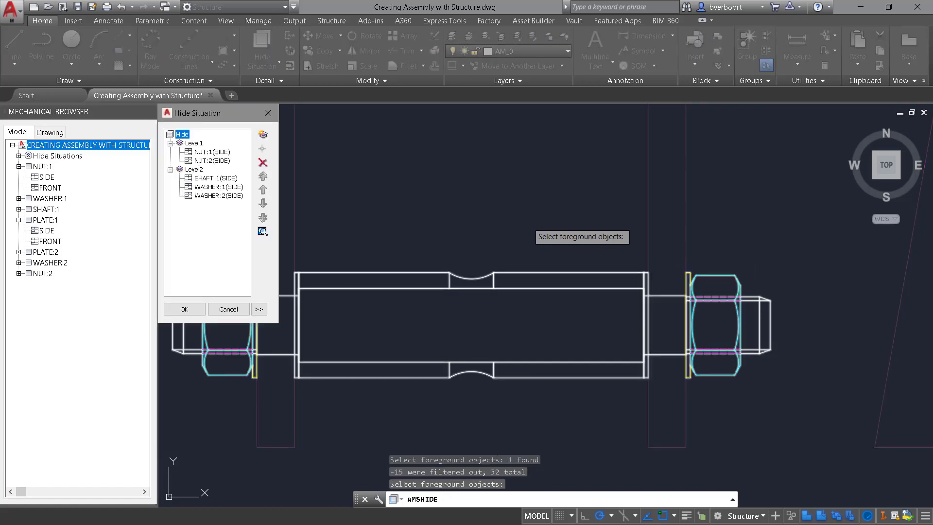
Step: Confirm Level1 holds NUT:1 and NUT:2, Level2 holds SHAFT:1, WASHER:1 and WASHER:2, and apply
{"action": "left_click", "coordinate": [194, 144]}
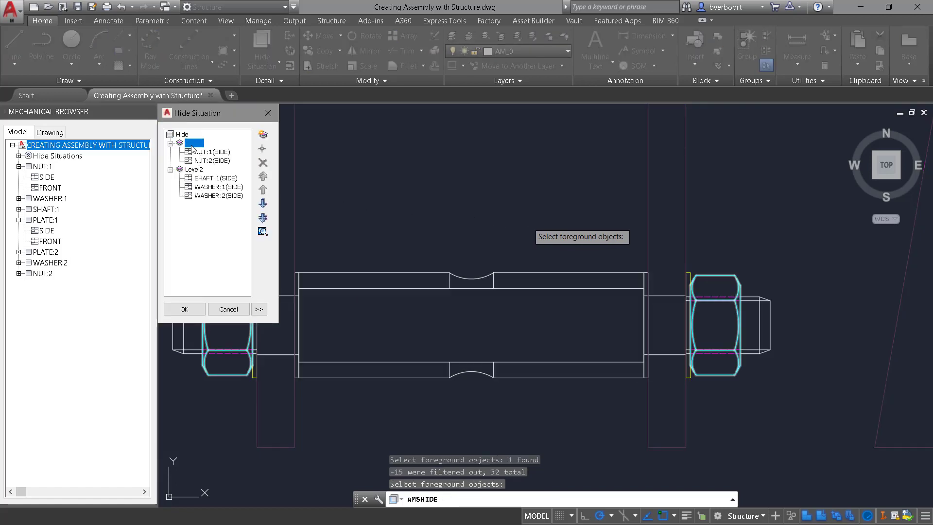
{"action": "left_click", "coordinate": [212, 152]}
{"action": "left_click", "coordinate": [213, 161]}
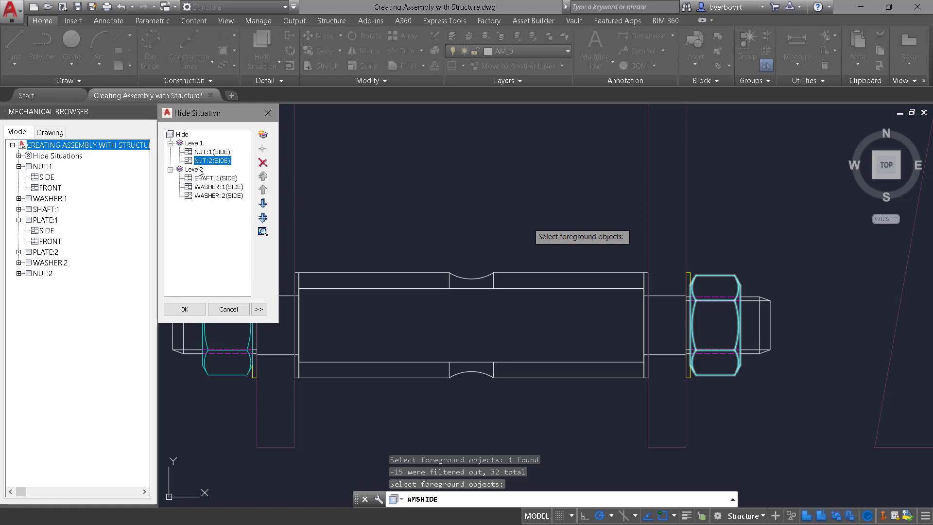
{"action": "left_click", "coordinate": [199, 170]}
{"action": "left_click", "coordinate": [203, 178]}
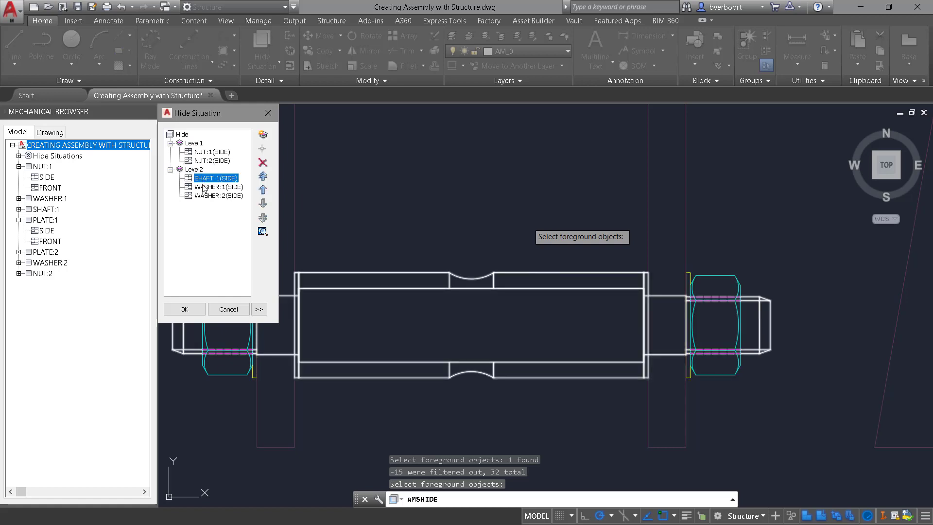
{"action": "left_click", "coordinate": [204, 188]}
{"action": "left_click", "coordinate": [204, 196]}
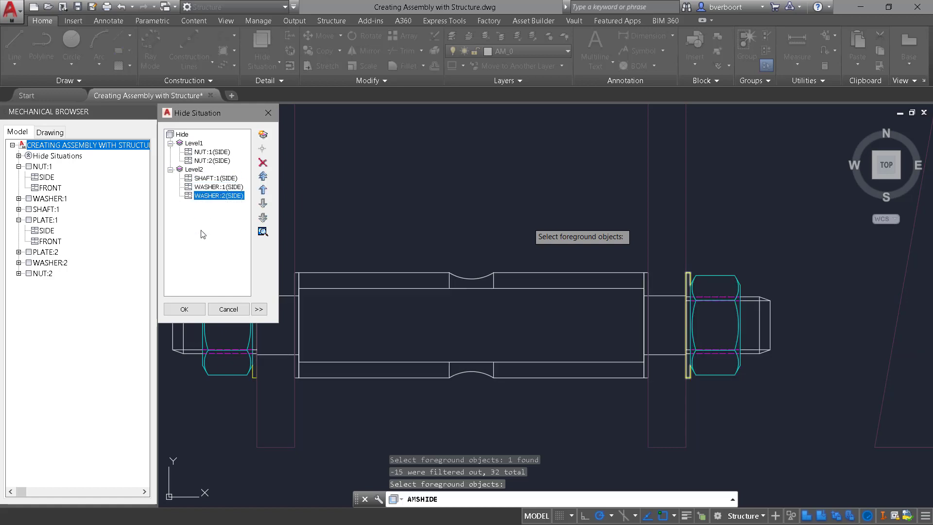
{"action": "left_click", "coordinate": [185, 308]}
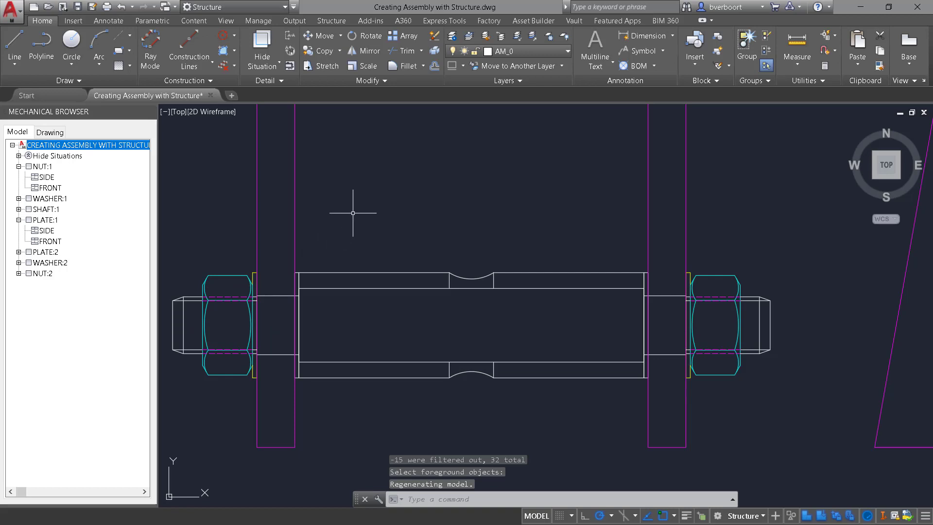
Step: Hide hidden lines for the nut's hide situation and zoom out to show the whole assembly
{"action": "left_click", "coordinate": [278, 64]}
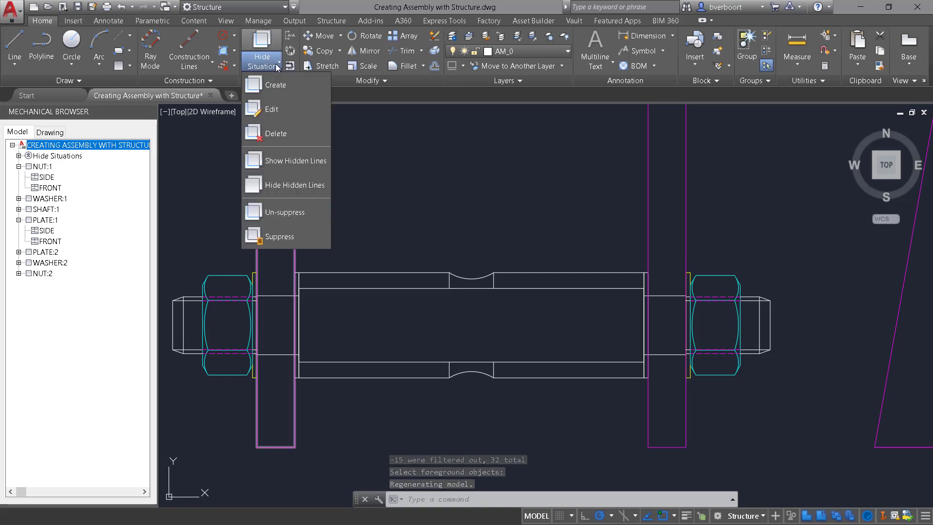
{"action": "left_click", "coordinate": [293, 190]}
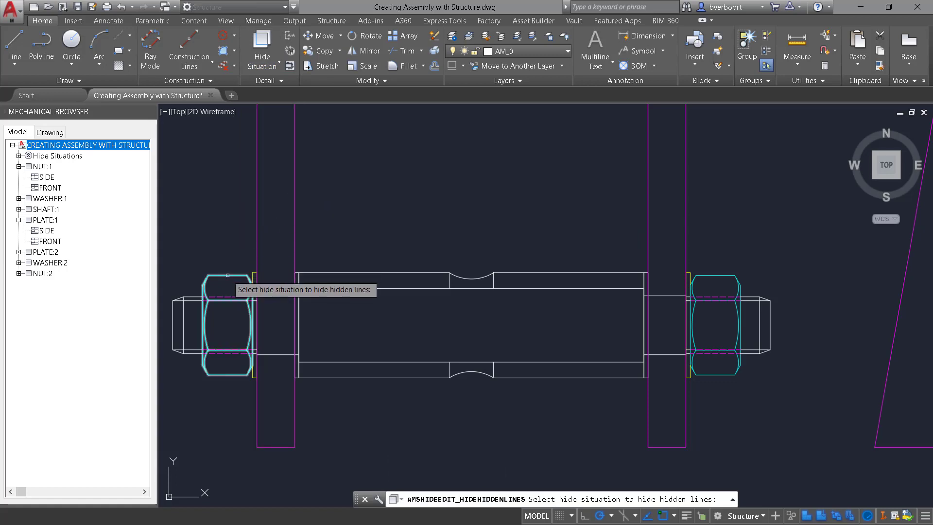
{"action": "left_click", "coordinate": [227, 275]}
{"action": "key", "text": "Return"}
{"action": "scroll", "coordinate": [416, 202], "scroll_direction": "down", "scroll_amount": 2}
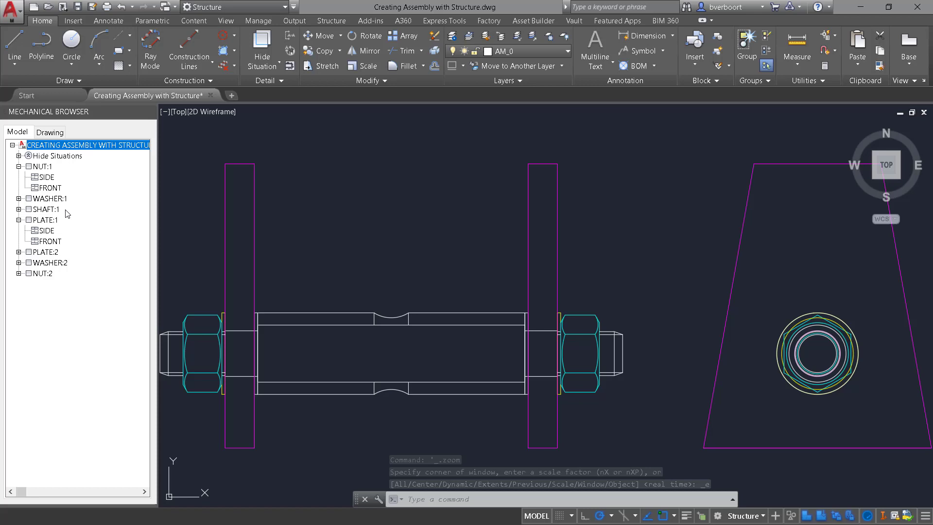
Step: Start a new annotation view of PLATE:1 named PLATE_AV1, placed in modelspace
{"action": "left_click", "coordinate": [47, 221]}
{"action": "right_click", "coordinate": [49, 221]}
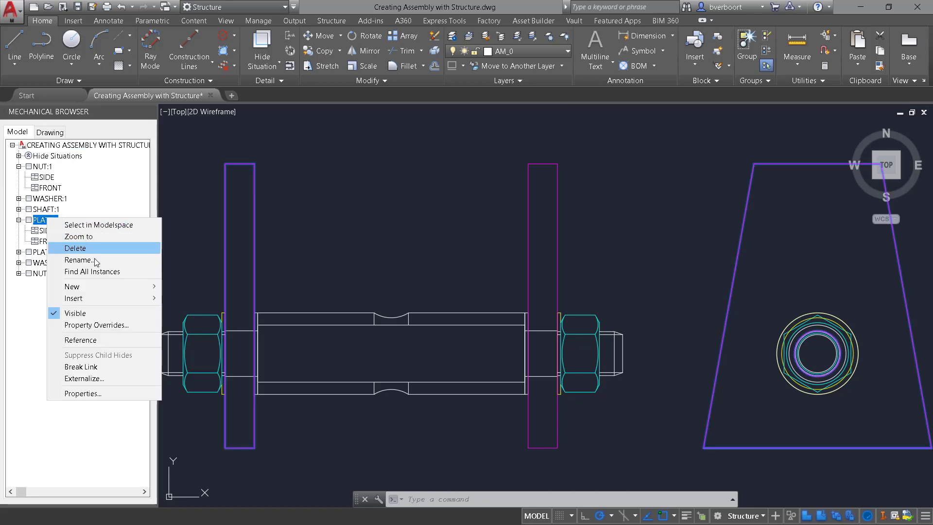
{"action": "mouse_move", "coordinate": [105, 287]}
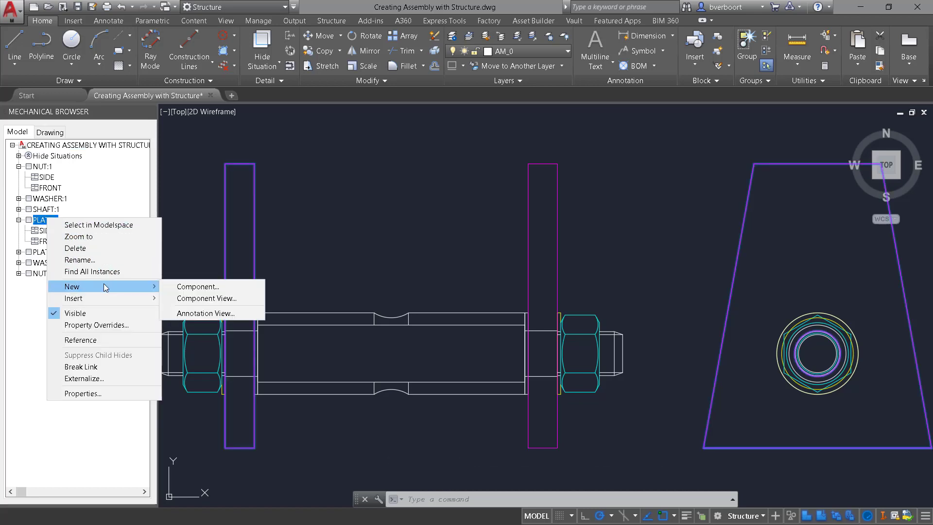
{"action": "left_click", "coordinate": [192, 313]}
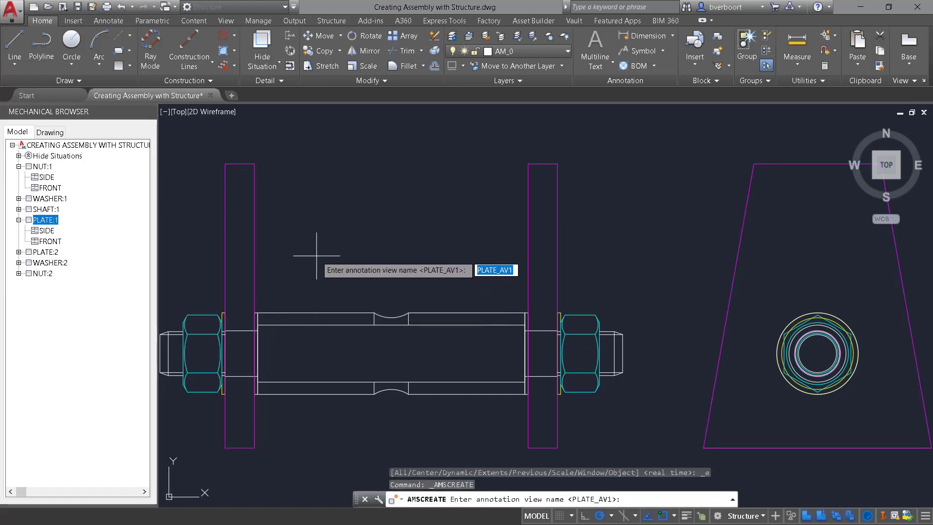
{"action": "key", "text": "Return"}
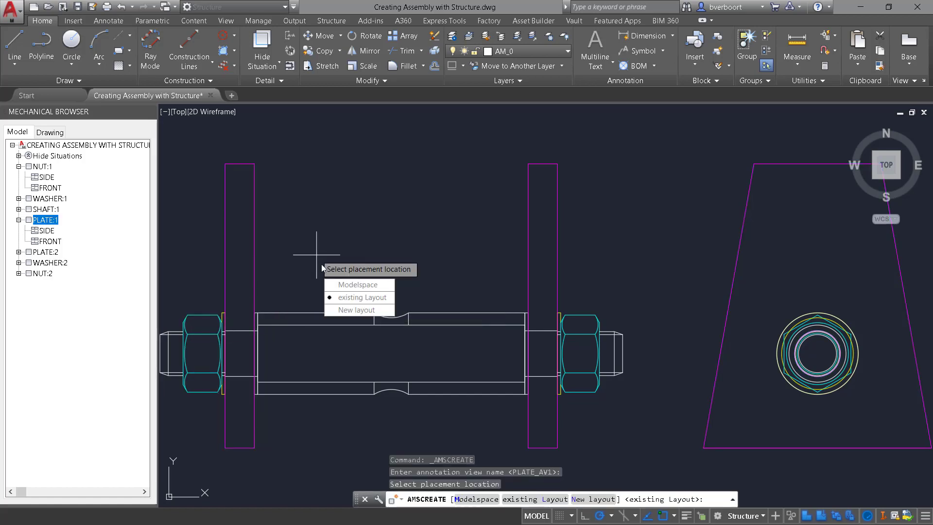
{"action": "key", "text": "Down"}
{"action": "key", "text": "Return"}
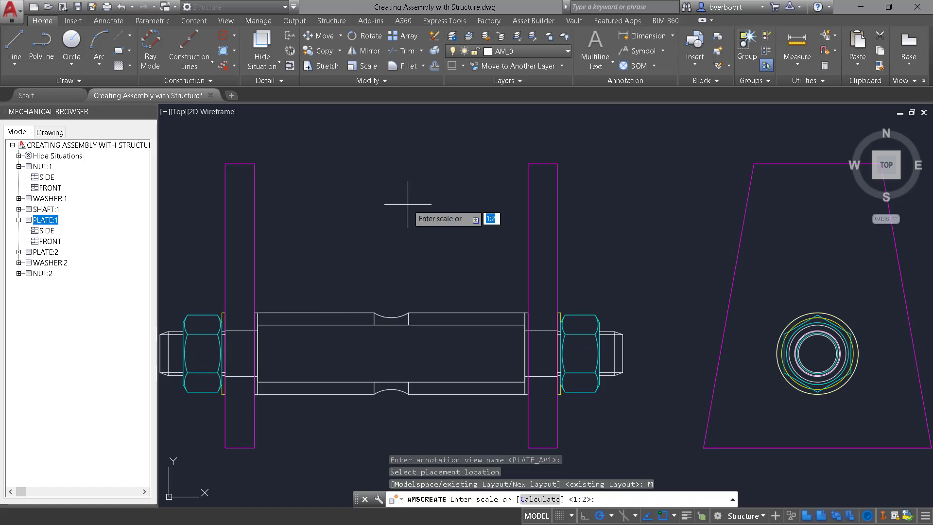
Step: Set the view scale to 0.5 with no subview labels and pick a base point in empty space
{"action": "key", "text": "Return"}
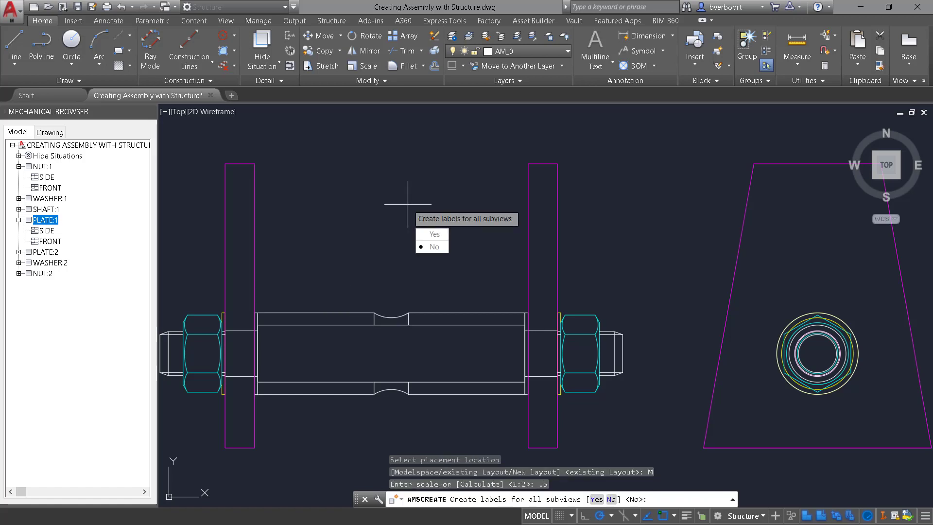
{"action": "key", "text": "Return"}
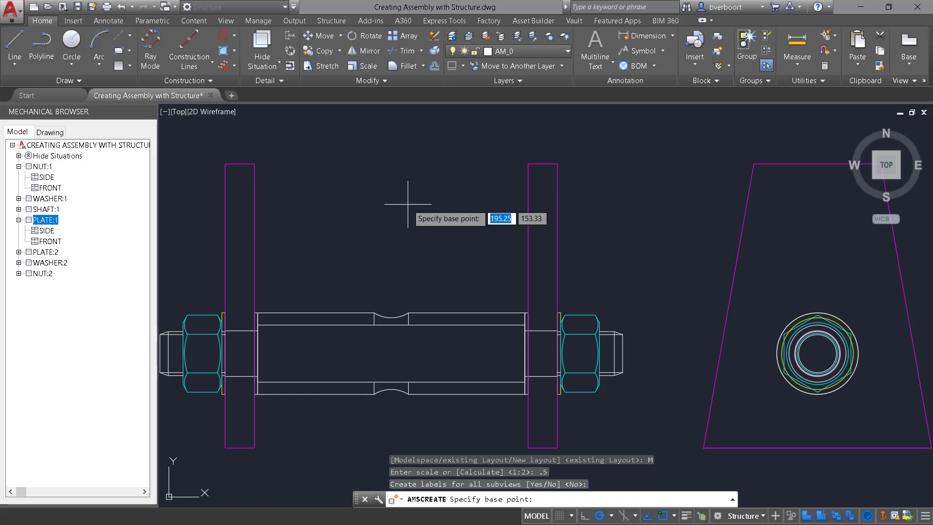
{"action": "scroll", "coordinate": [408, 204], "scroll_direction": "down", "scroll_amount": 4}
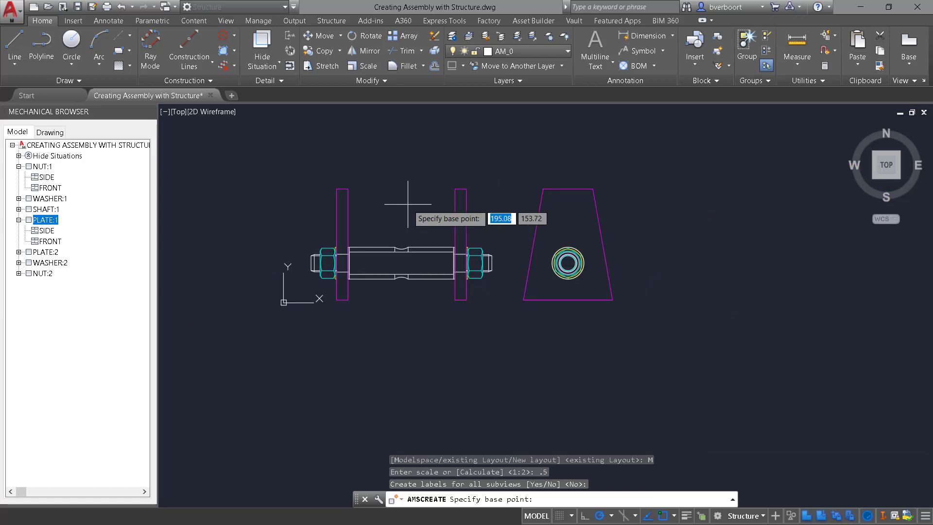
{"action": "middle_click_drag", "start_coordinate": [395, 198], "coordinate": [314, 333]}
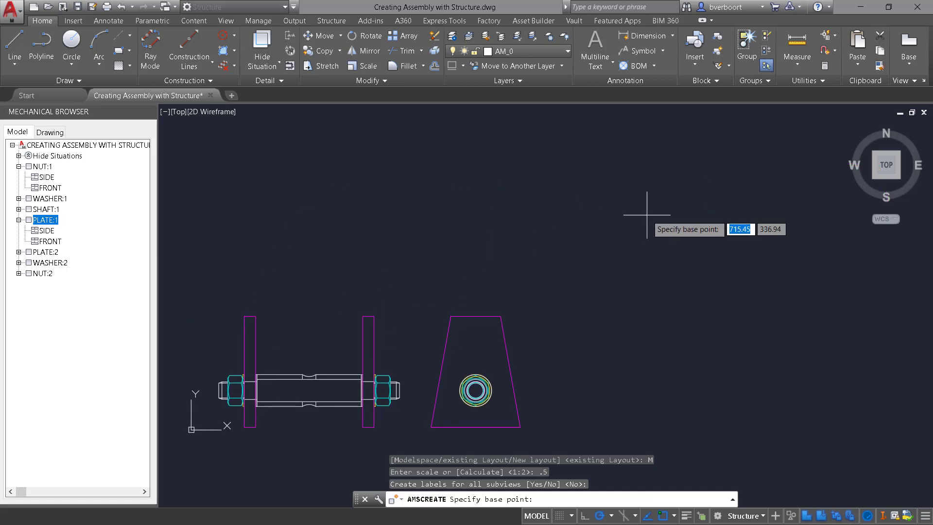
{"action": "left_click", "coordinate": [662, 202]}
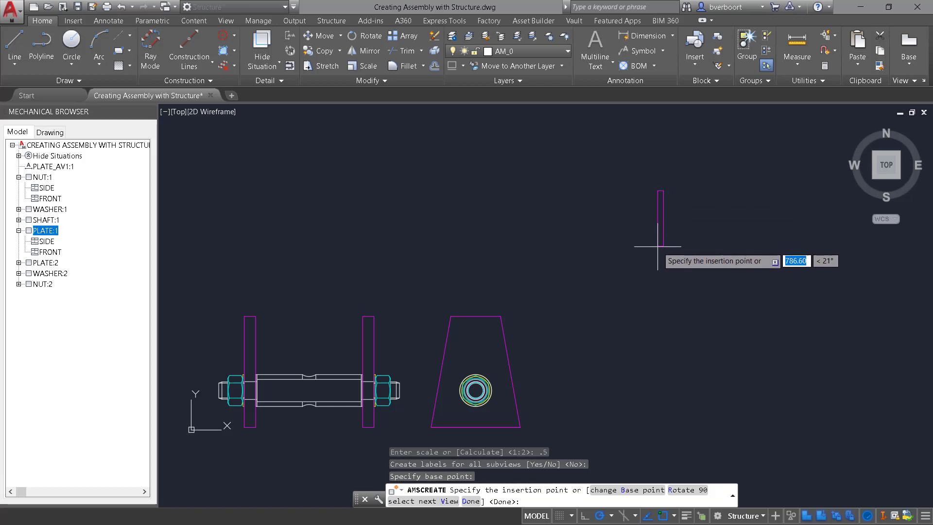
Step: Place the plate's side view and the front view to its right, both at 0° rotation
{"action": "left_click", "coordinate": [683, 238]}
{"action": "key", "text": "Return"}
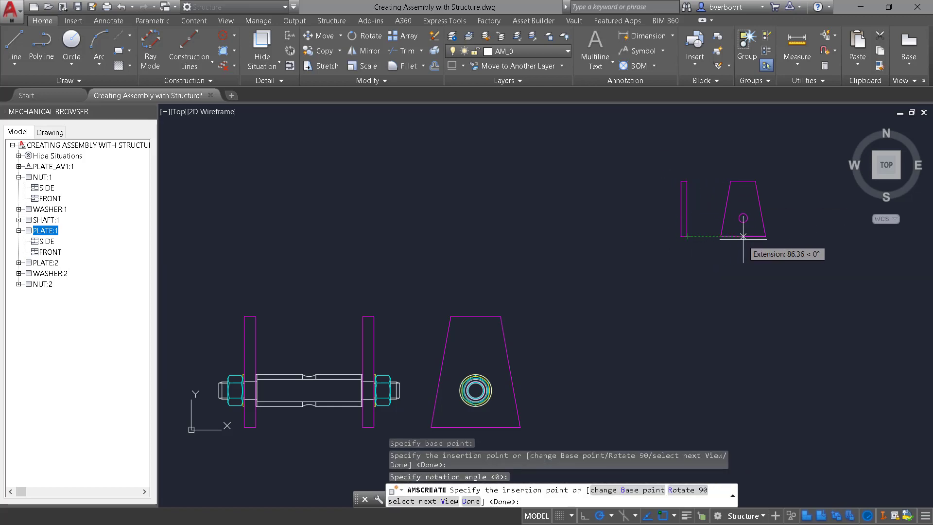
{"action": "left_click", "coordinate": [761, 237]}
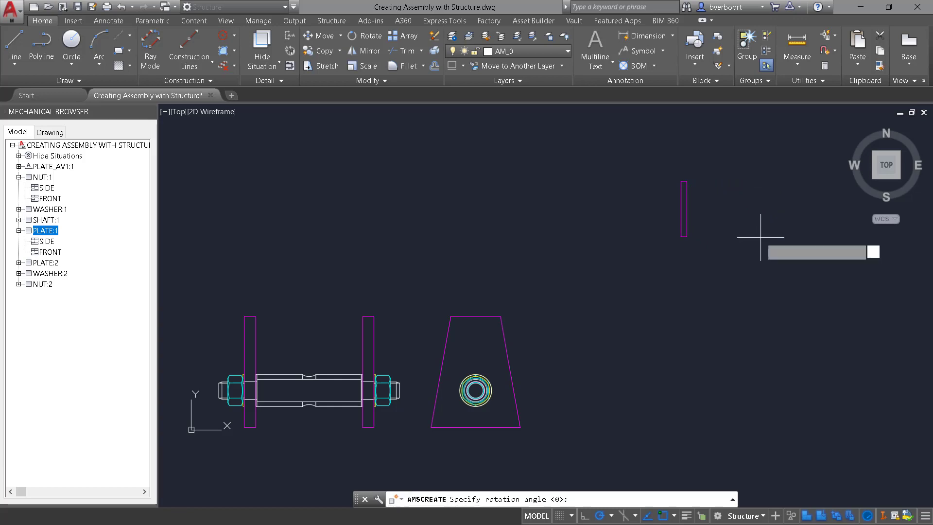
{"action": "key", "text": "Return"}
{"action": "right_click", "coordinate": [752, 264]}
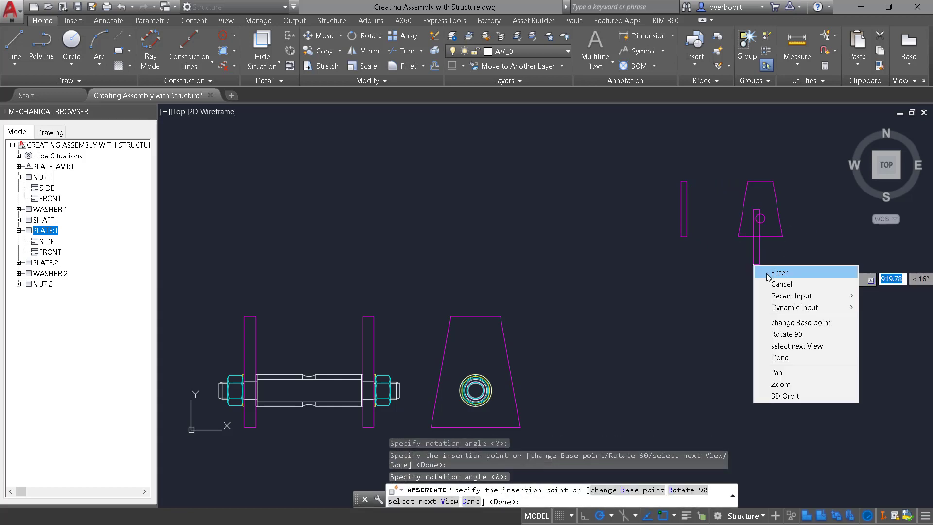